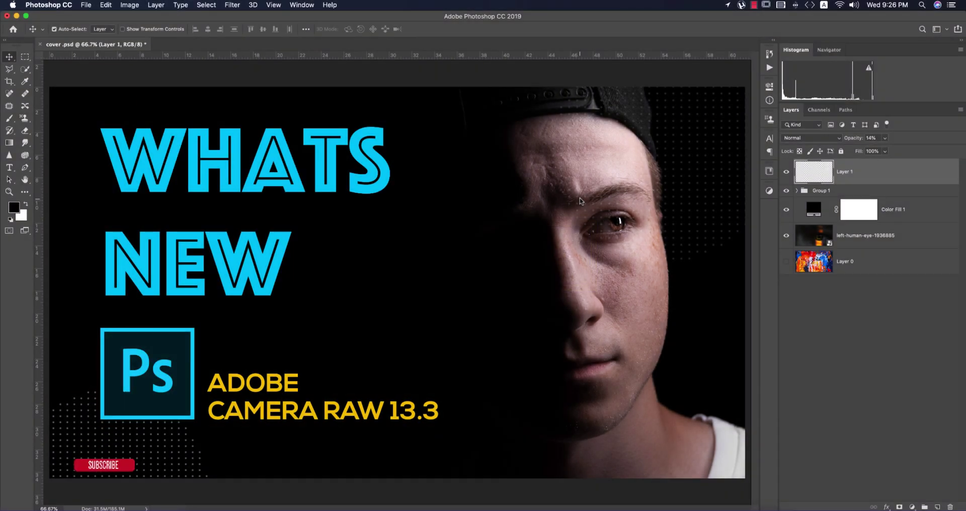
Deselect Layer 1 in the Photoshop cover design
click(99, 72)
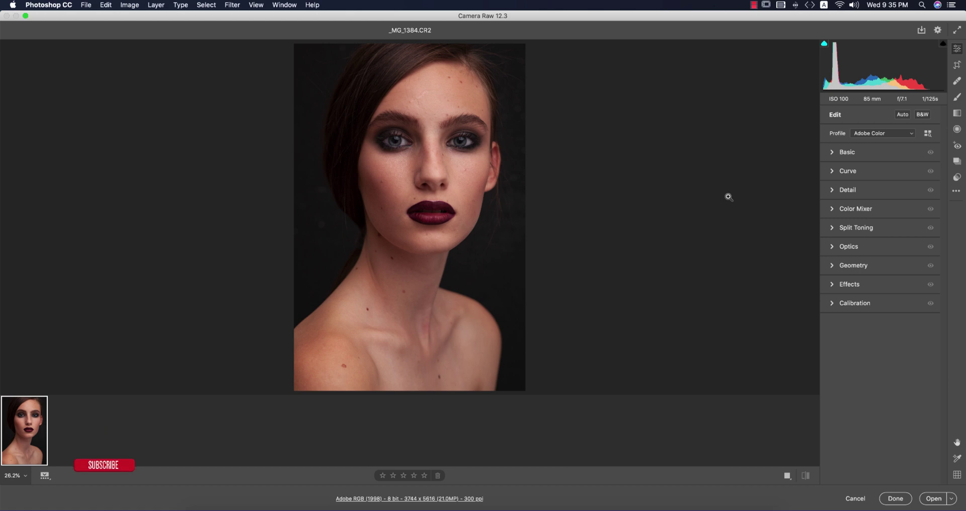
Switch Camera Raw to full screen and open Preferences on the General page
click(956, 31)
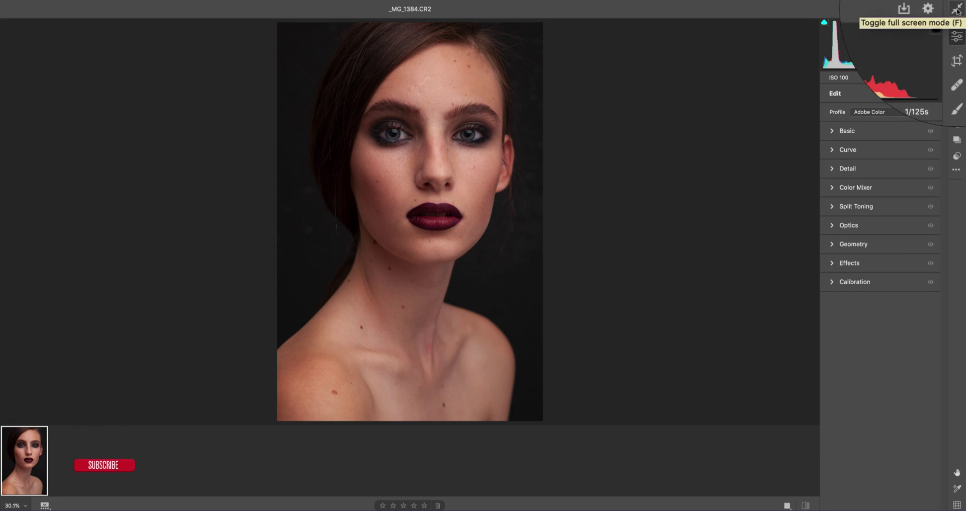
click(939, 11)
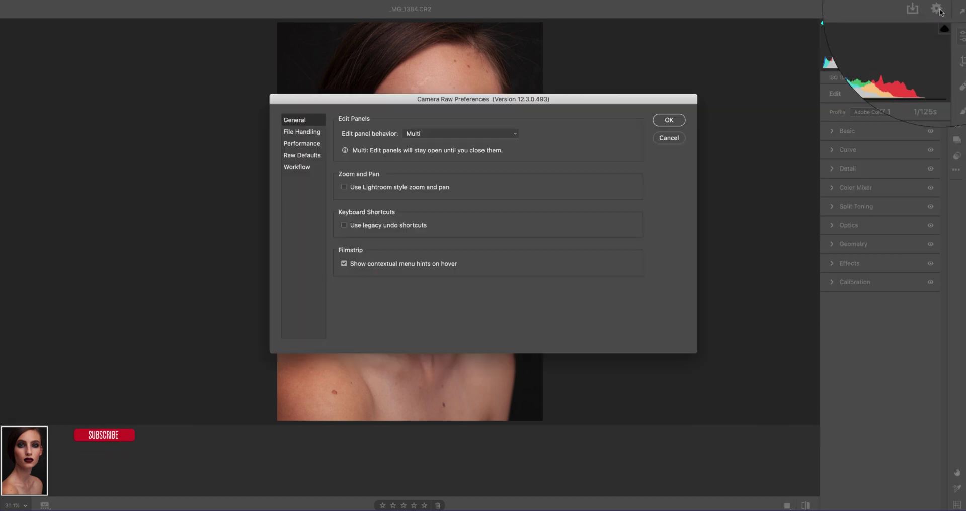
Keep edit panel behavior on Multi, browse File Handling, Performance, Raw Defaults and Workflow, then cancel
click(424, 134)
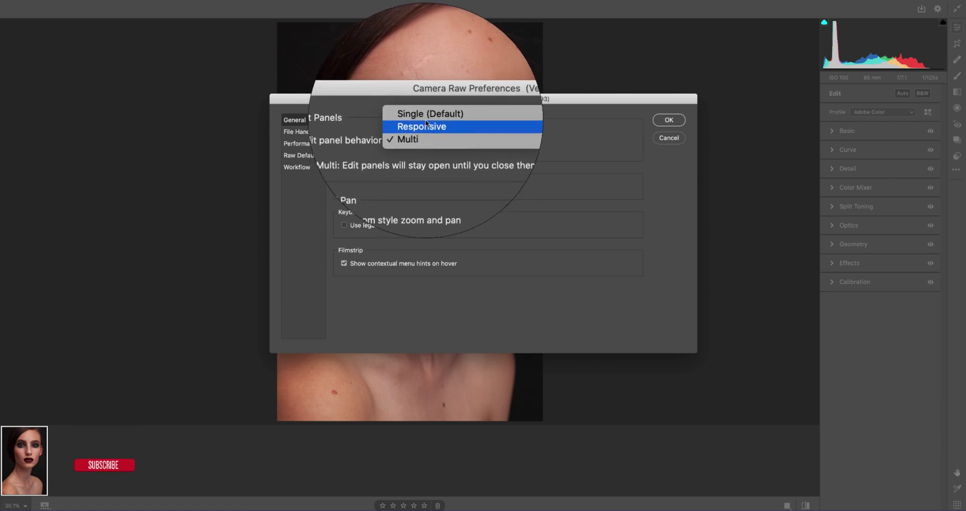
click(424, 135)
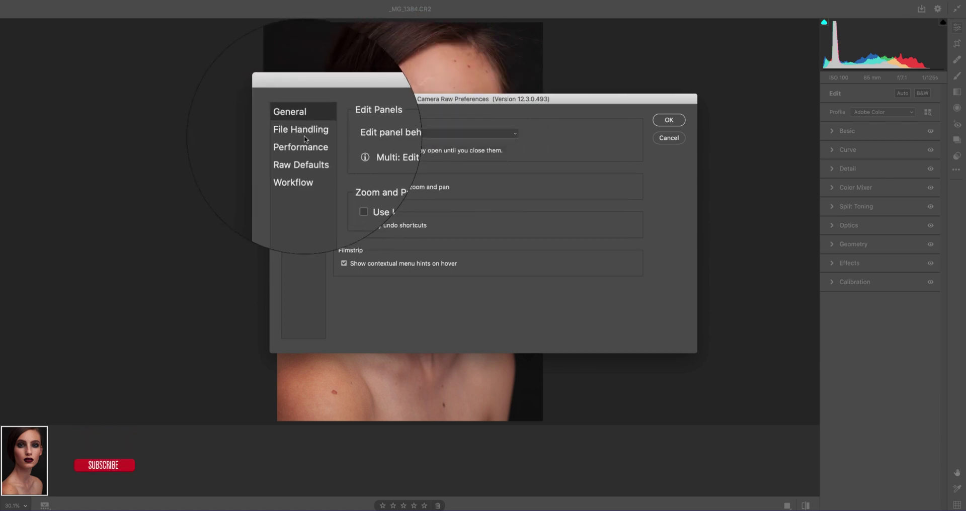
click(308, 134)
click(302, 149)
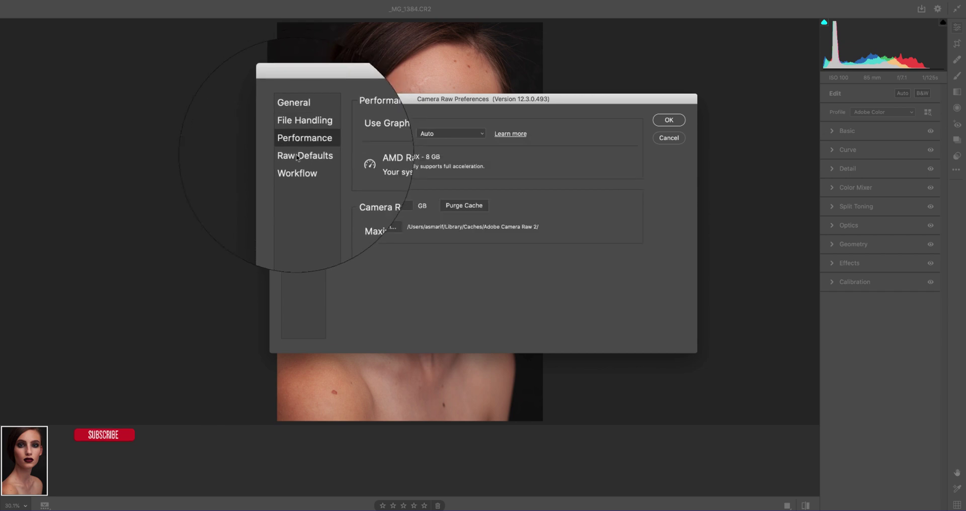
click(297, 162)
click(297, 166)
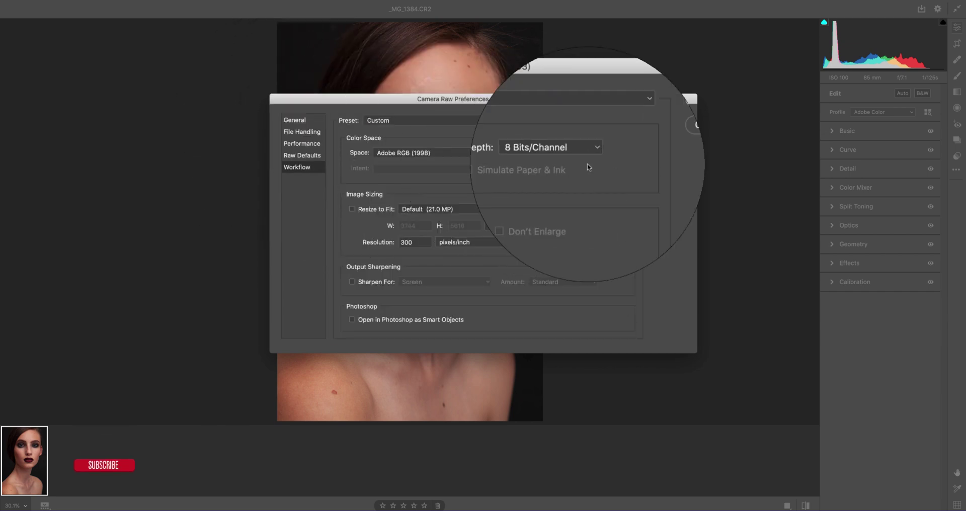
click(657, 141)
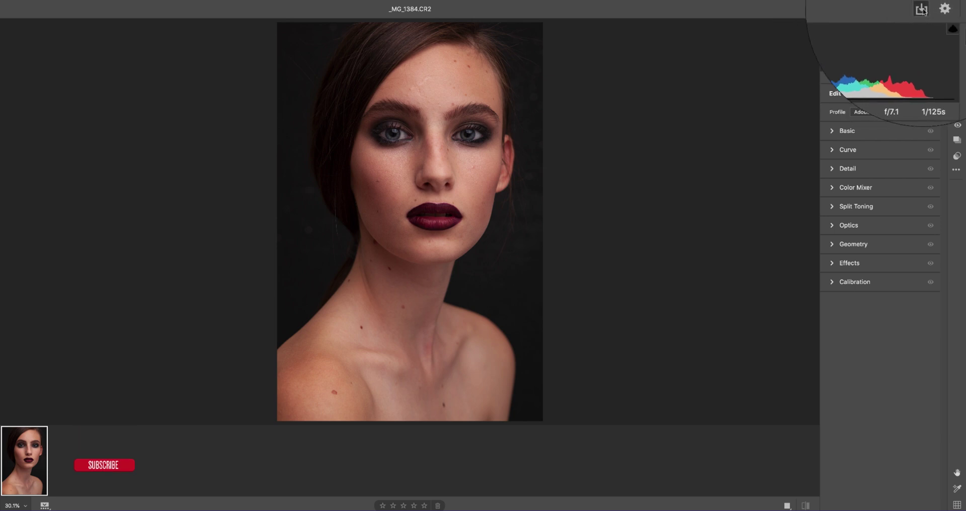
click(922, 10)
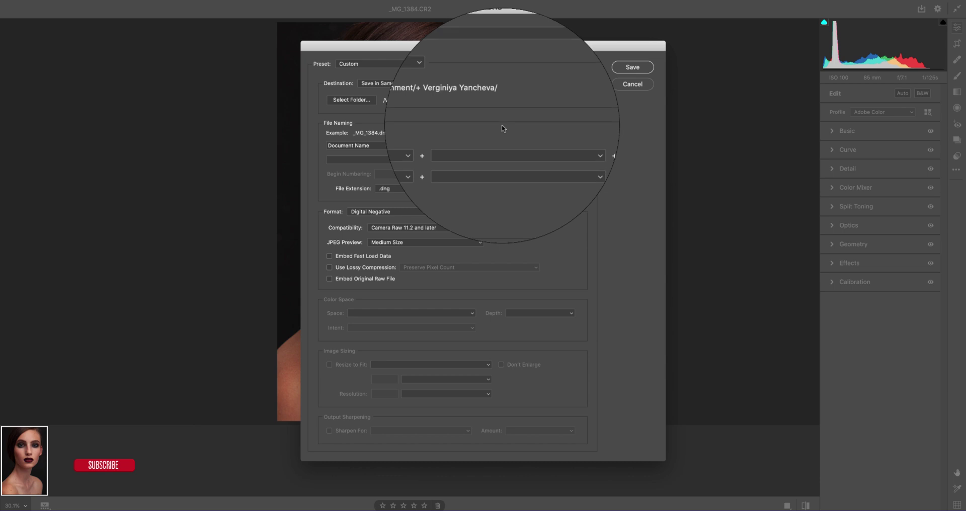
click(402, 189)
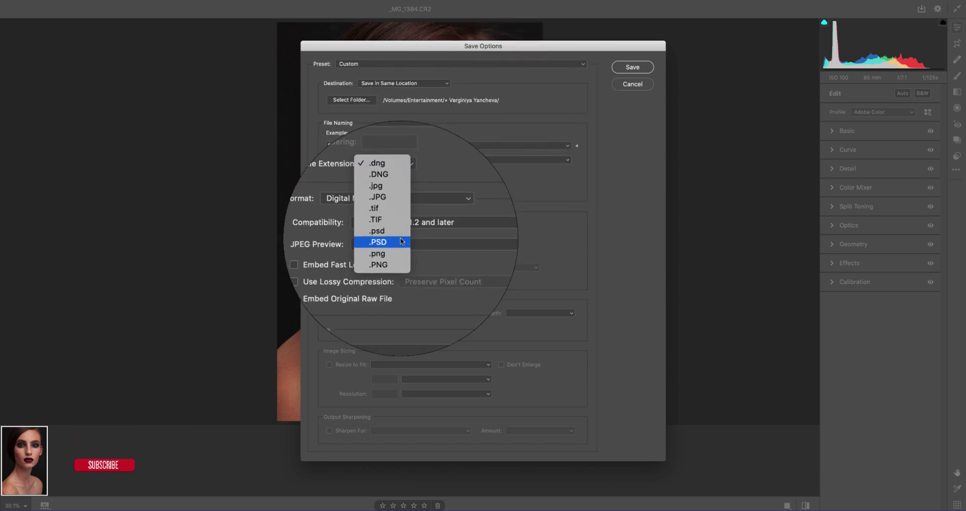
click(458, 190)
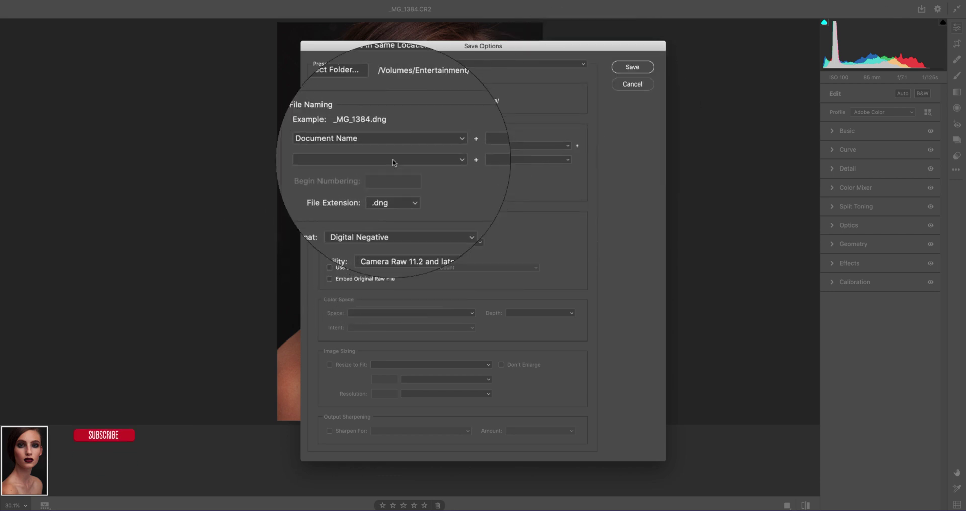
key(Escape)
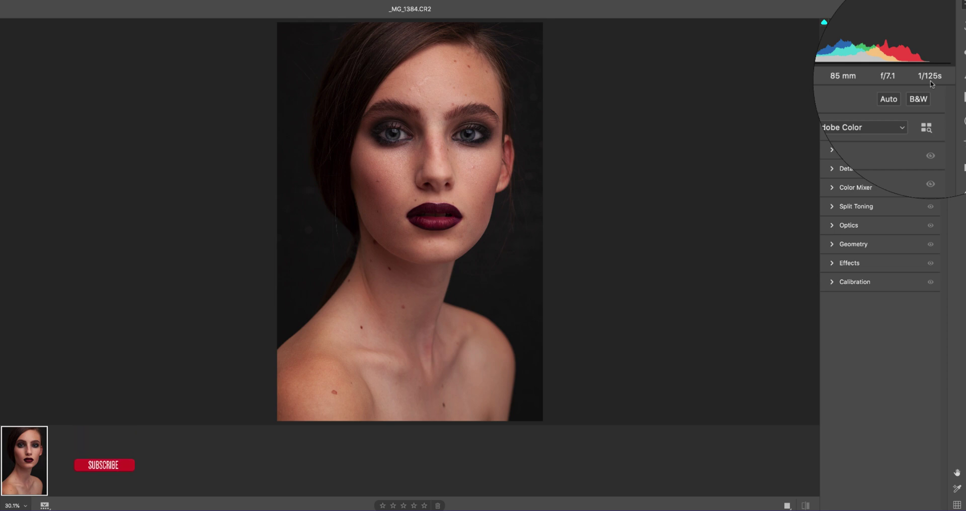
click(903, 93)
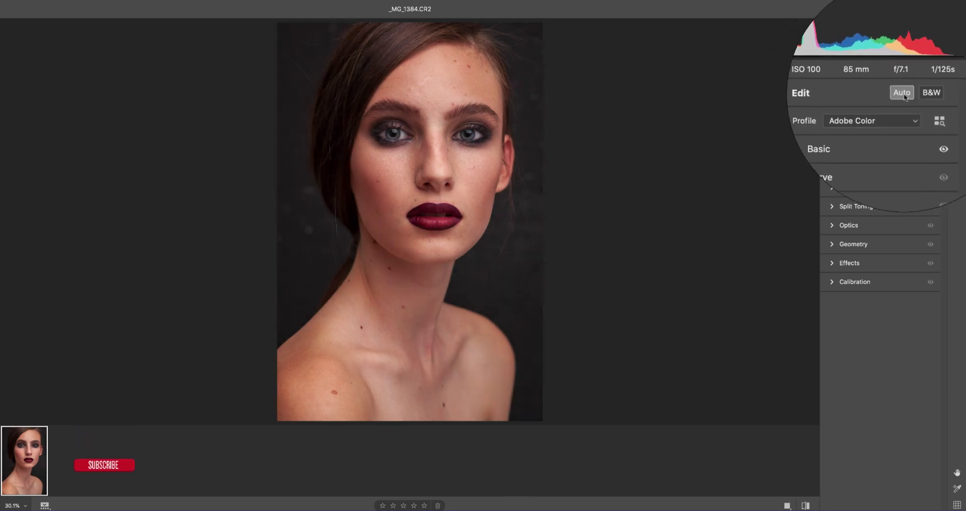
click(902, 93)
click(920, 95)
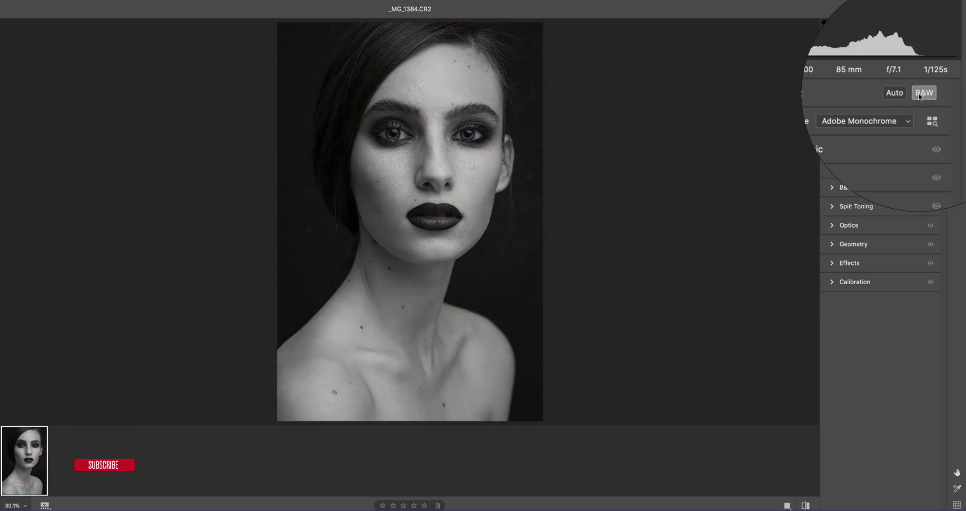
click(919, 94)
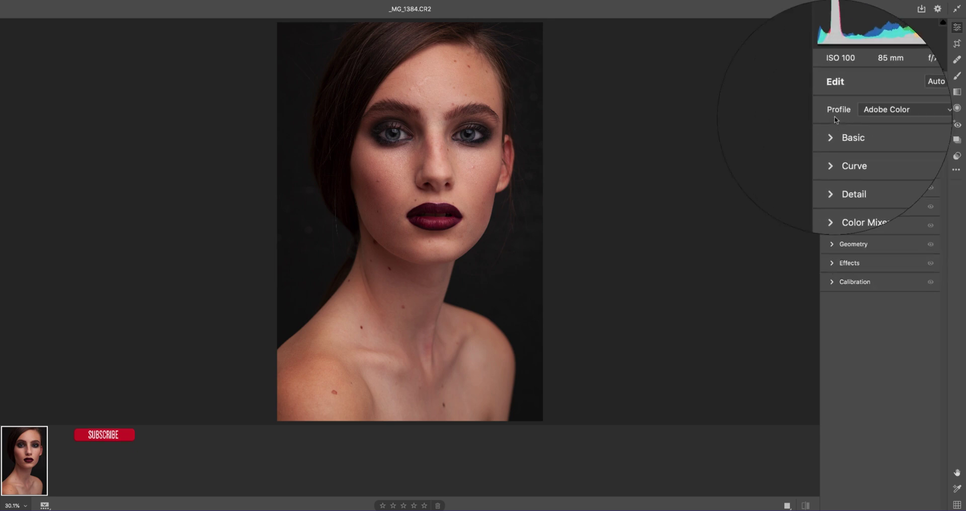
Try the Adobe Landscape, Standard, Portrait and Vivid profiles in turn, settling on Adobe Standard
click(869, 112)
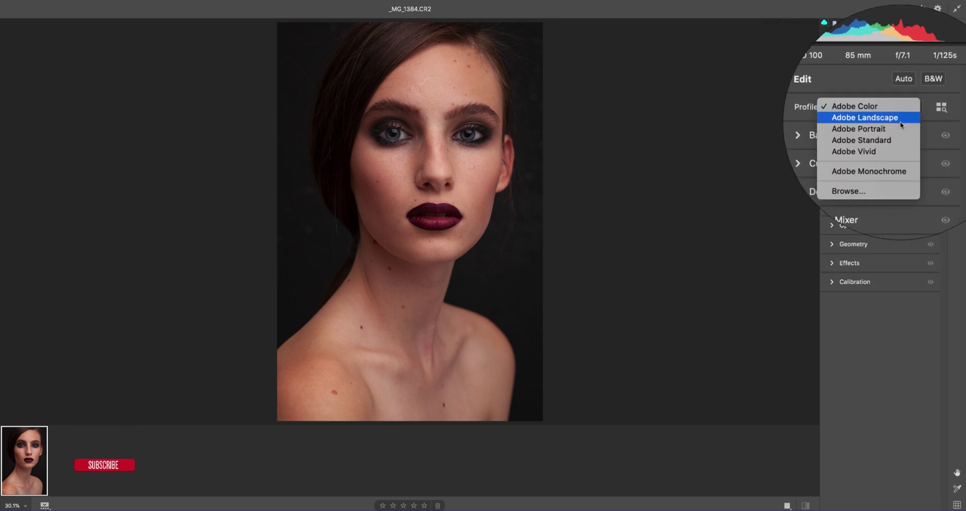
click(900, 118)
click(898, 106)
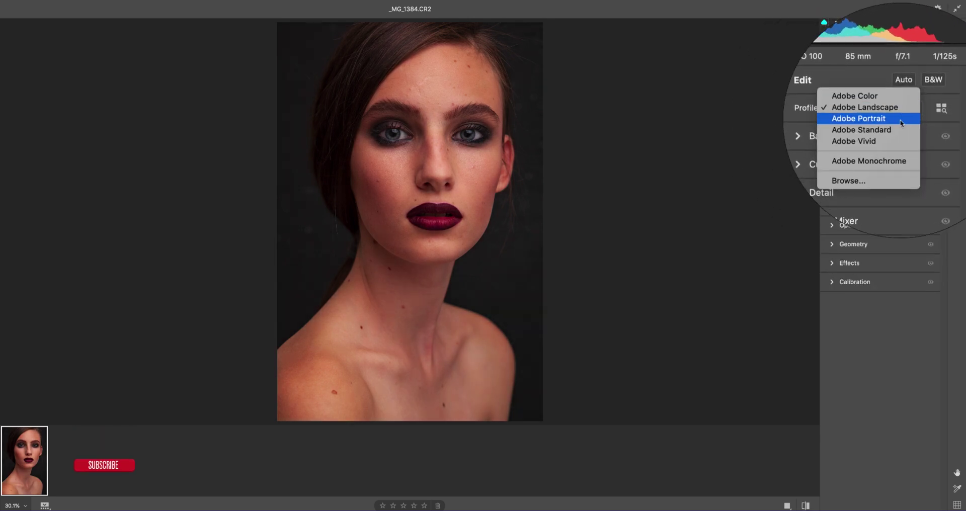
click(897, 126)
click(895, 112)
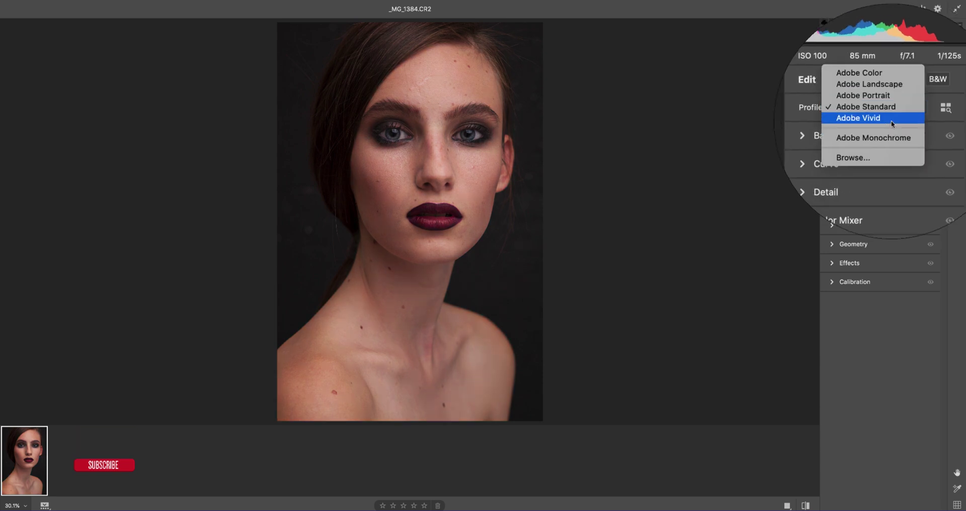
click(891, 103)
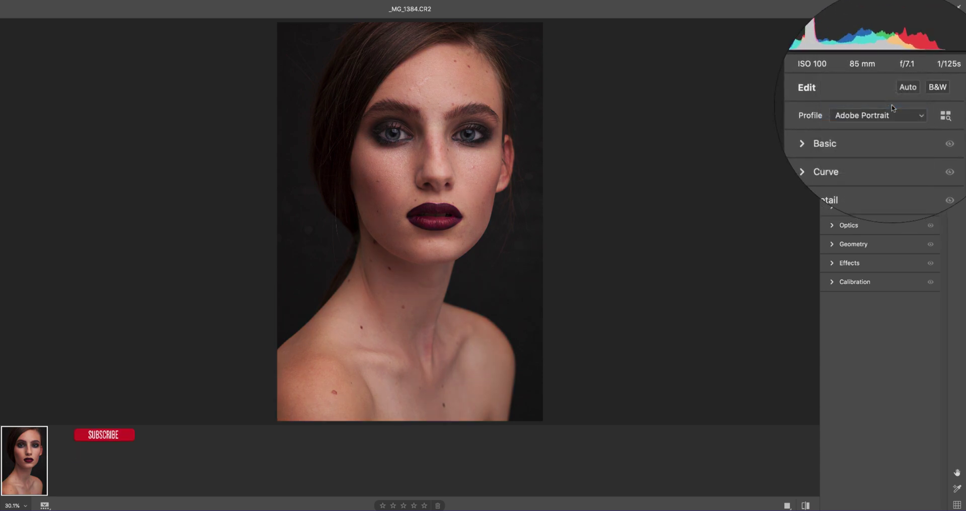
click(892, 109)
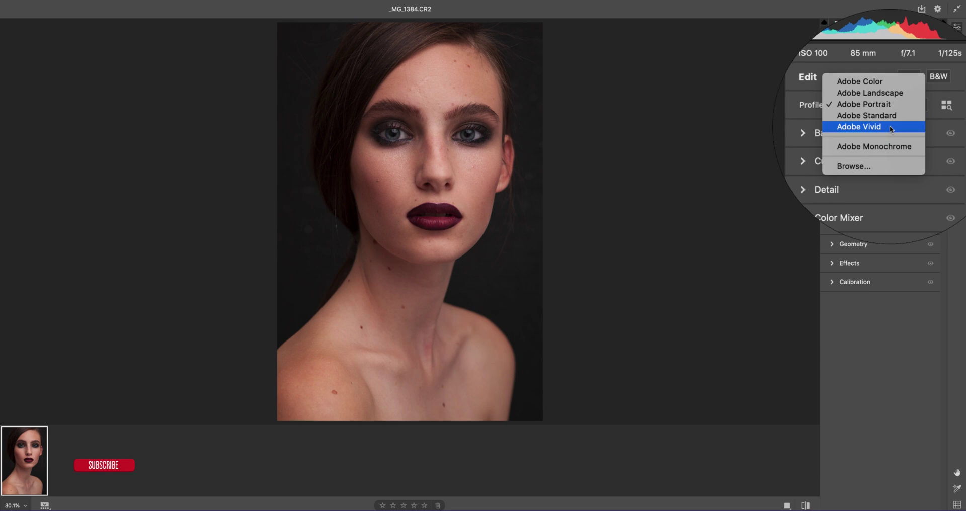
click(888, 127)
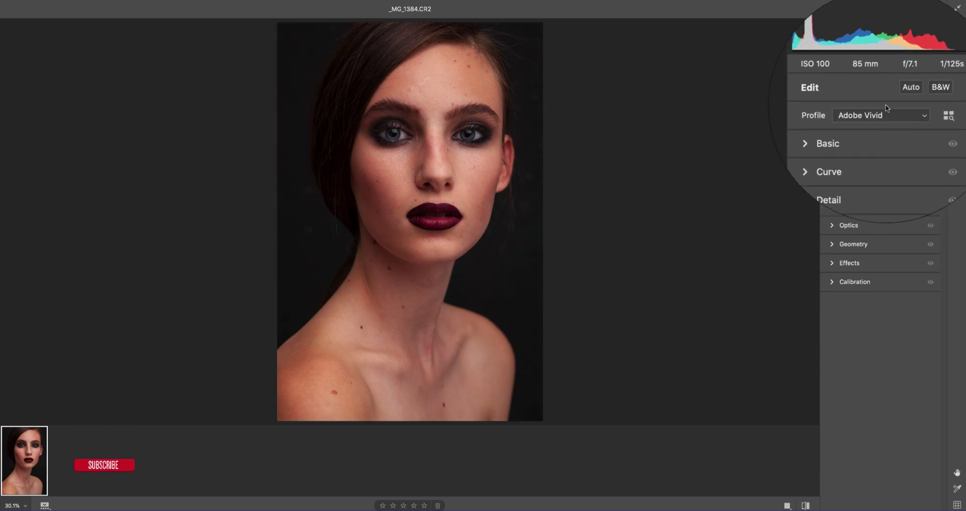
click(884, 109)
click(889, 103)
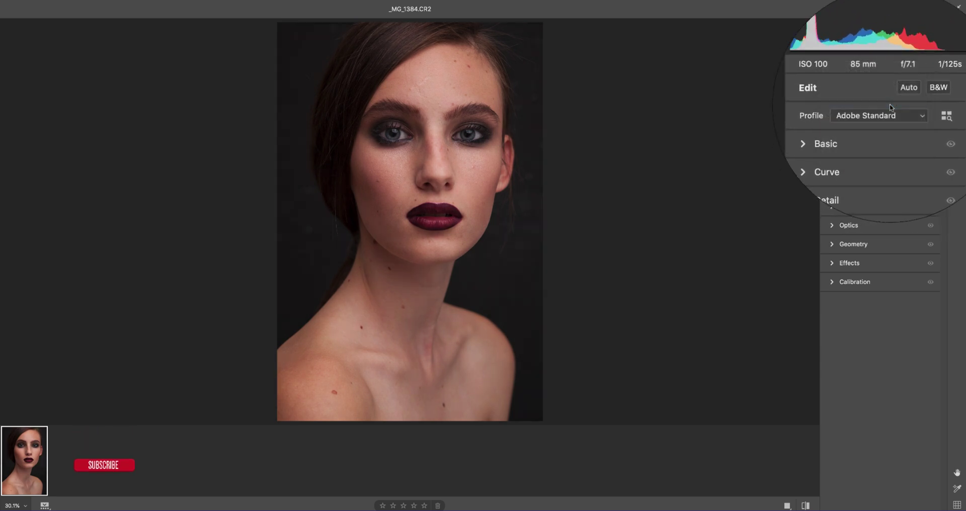
Browse the full profile browser, expanding the Adobe Raw group, and leave it keeping Adobe Standard
click(945, 116)
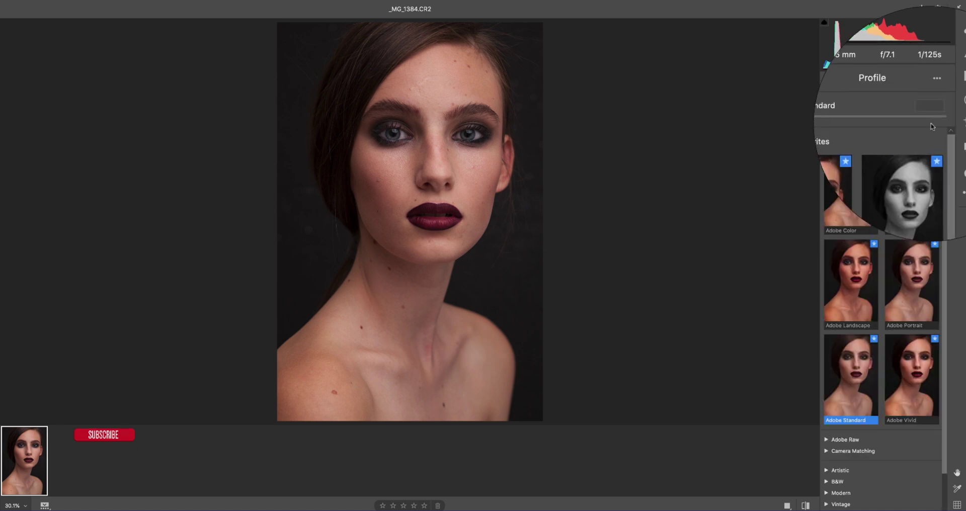
scroll(900, 226, down, 1)
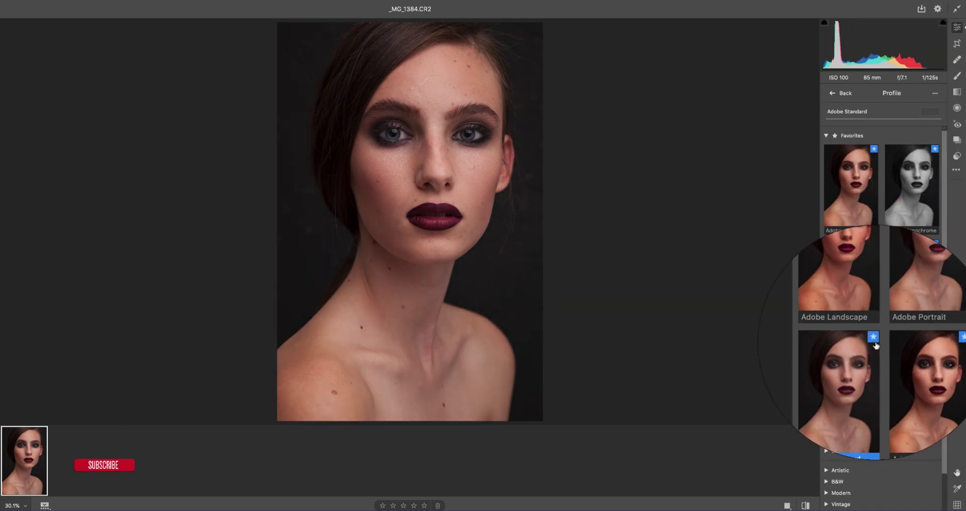
scroll(865, 372, down, 1)
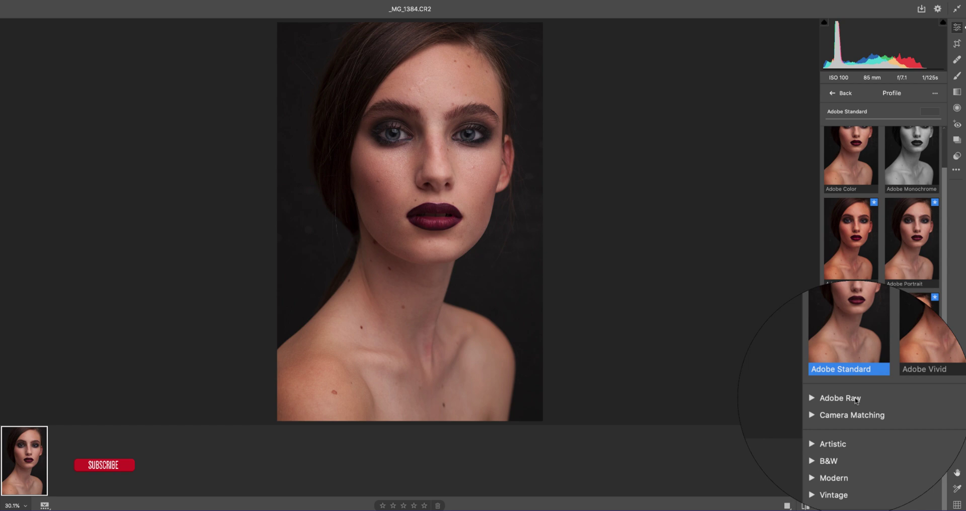
click(825, 398)
scroll(877, 433, down, 3)
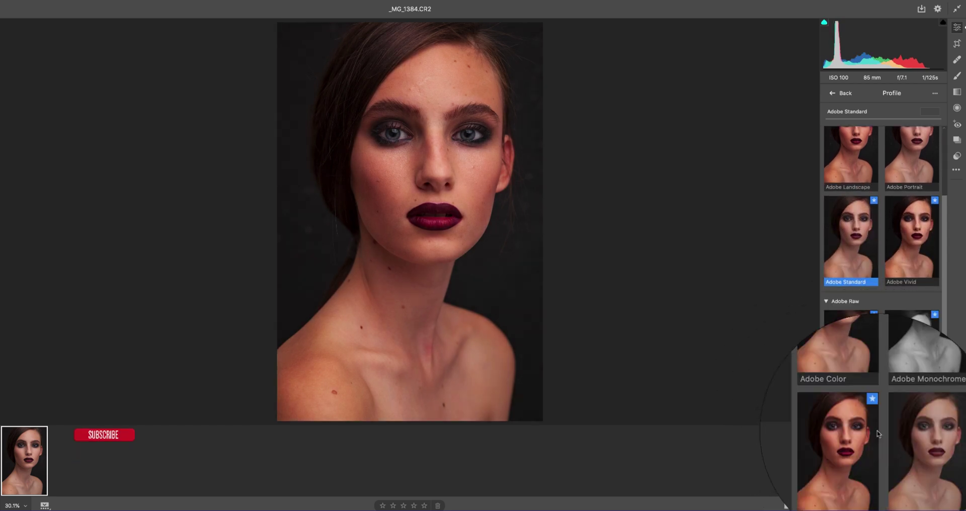
scroll(921, 431, down, 1)
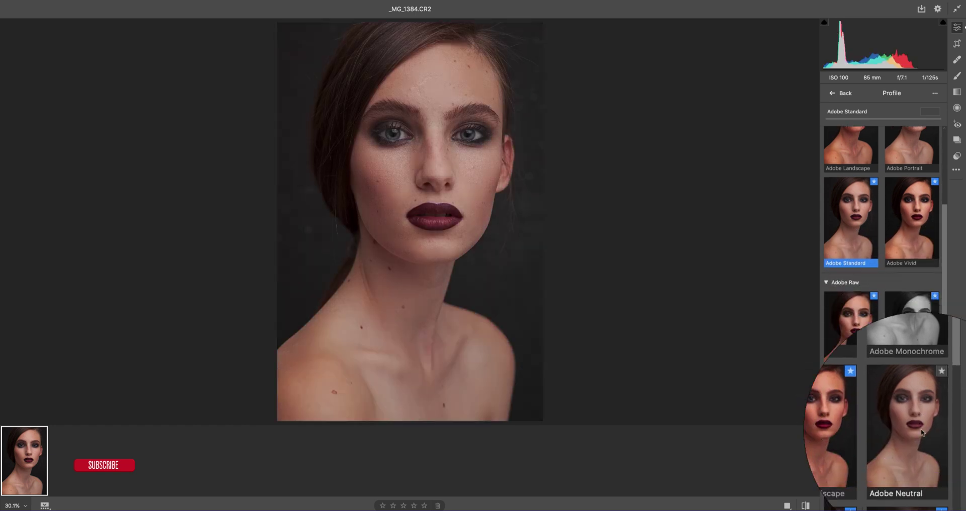
scroll(928, 229, up, 3)
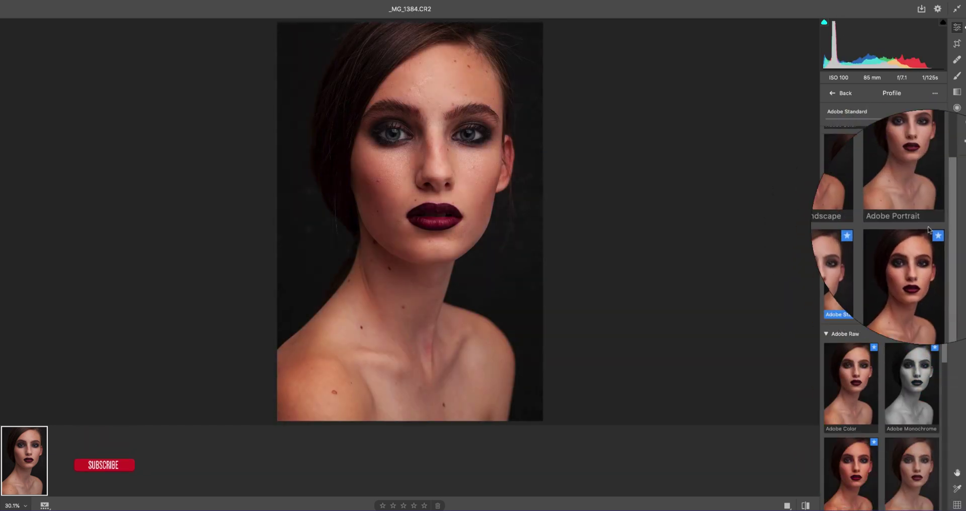
scroll(928, 230, up, 2)
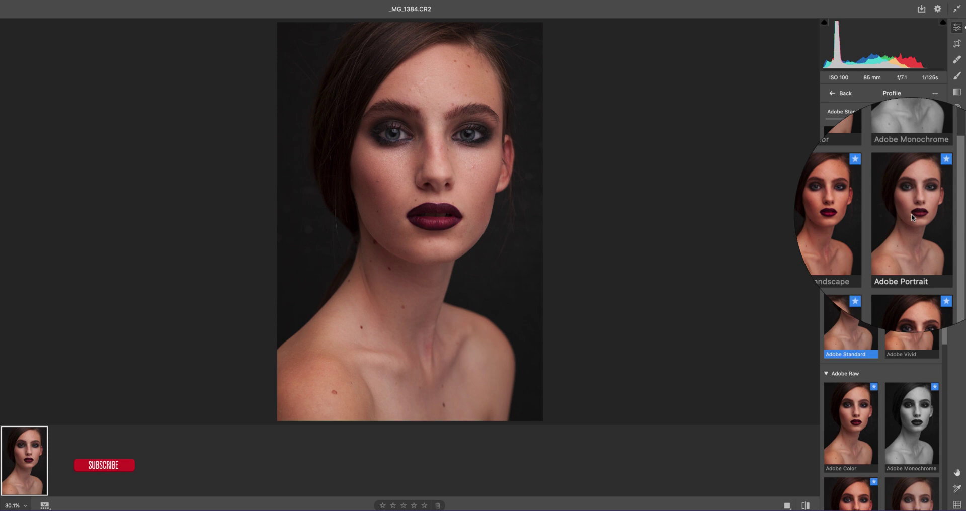
scroll(913, 217, down, 6)
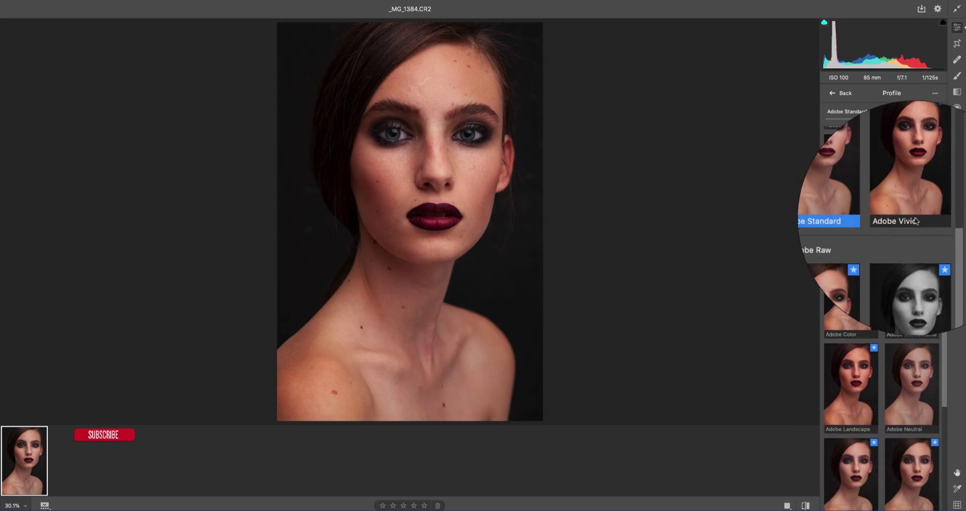
click(840, 93)
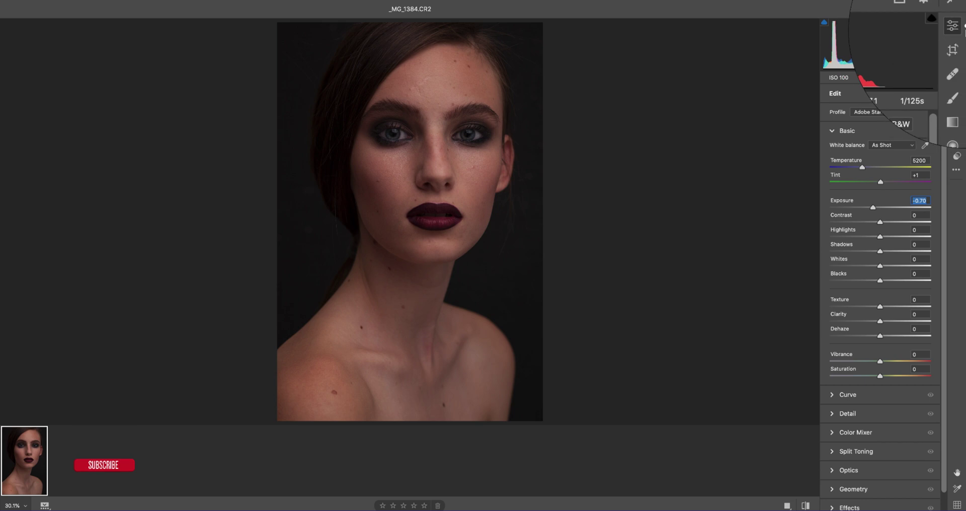
Raise exposure to about +0.05 and collapse the Basic panel
drag(862, 223, 881, 210)
scroll(881, 211, up, 3)
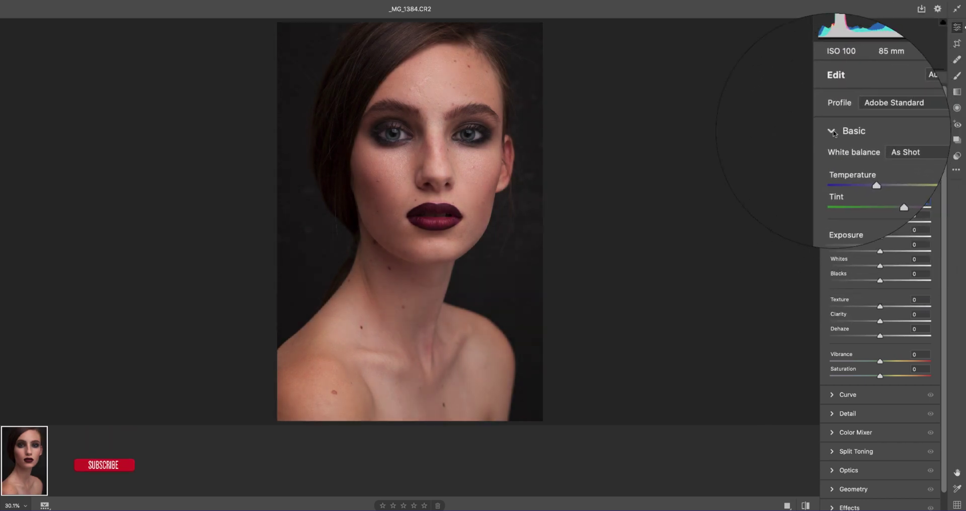
click(850, 140)
Expand the Curve section and switch between parametric and point curve modes
click(833, 151)
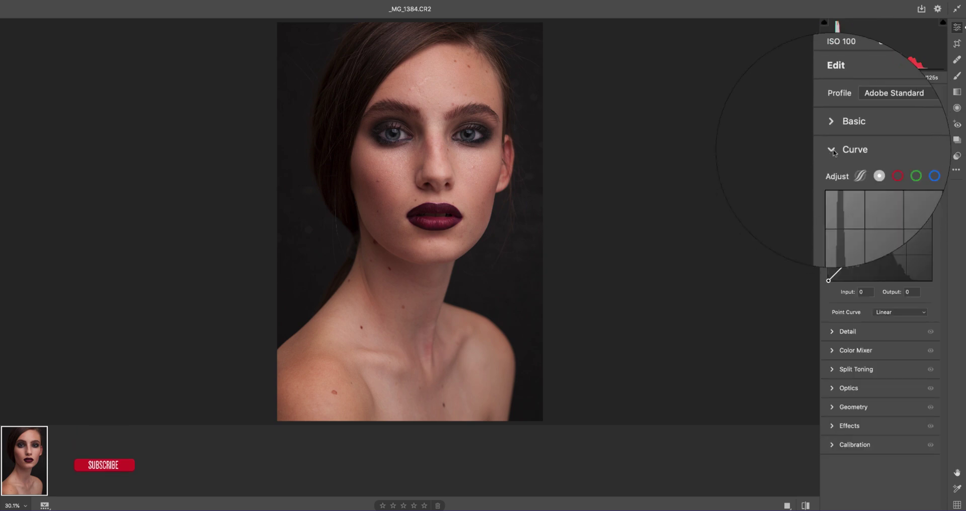
click(851, 168)
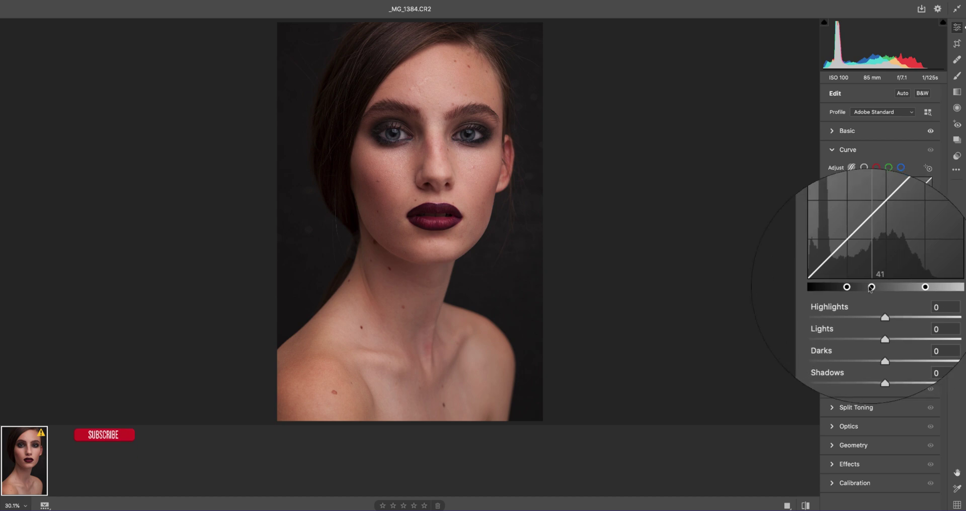
click(863, 168)
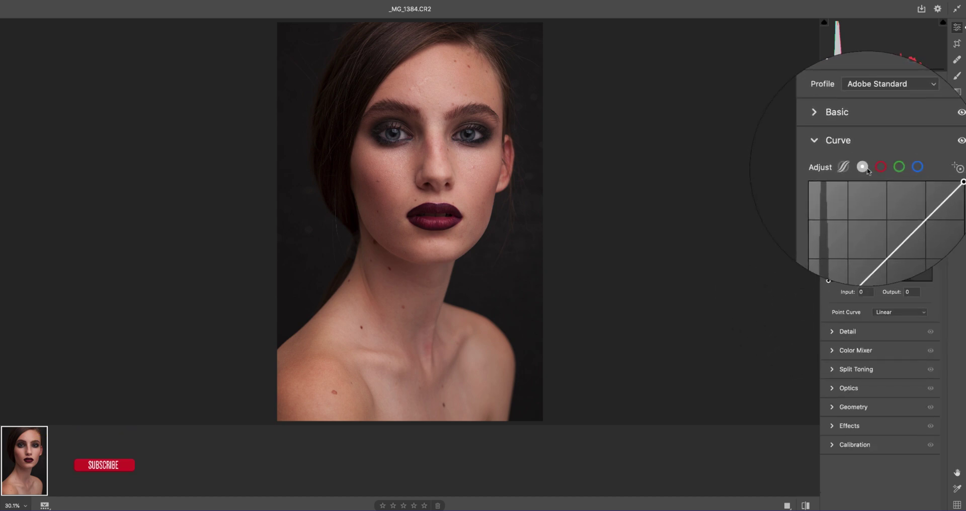
Bend the red curve up then down, deleting each point, then pull the blue curve toward yellow
click(893, 168)
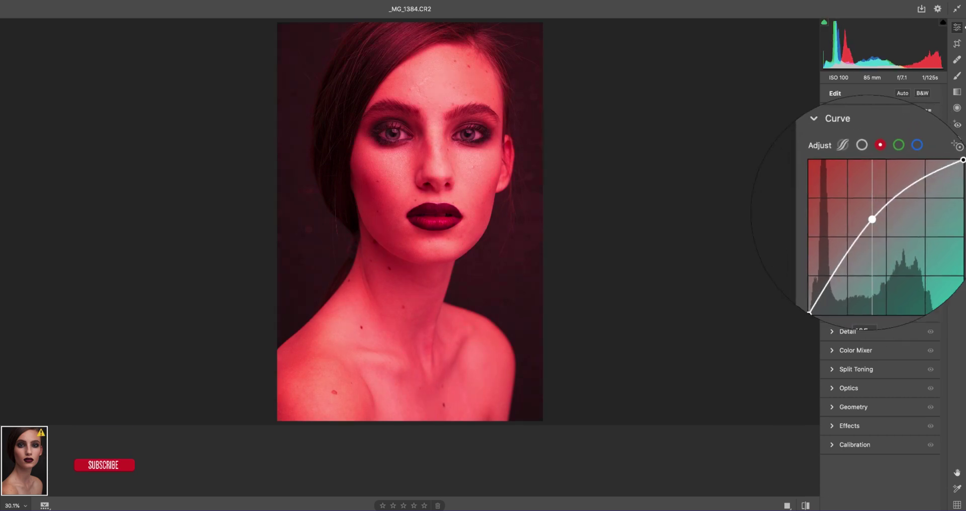
drag(872, 219, 865, 212)
double_click(865, 212)
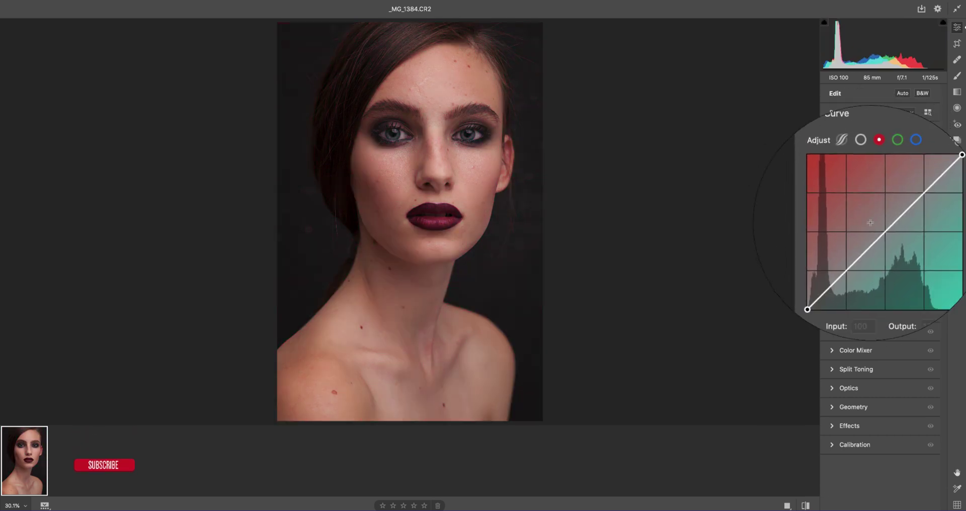
drag(880, 227, 891, 244)
double_click(891, 244)
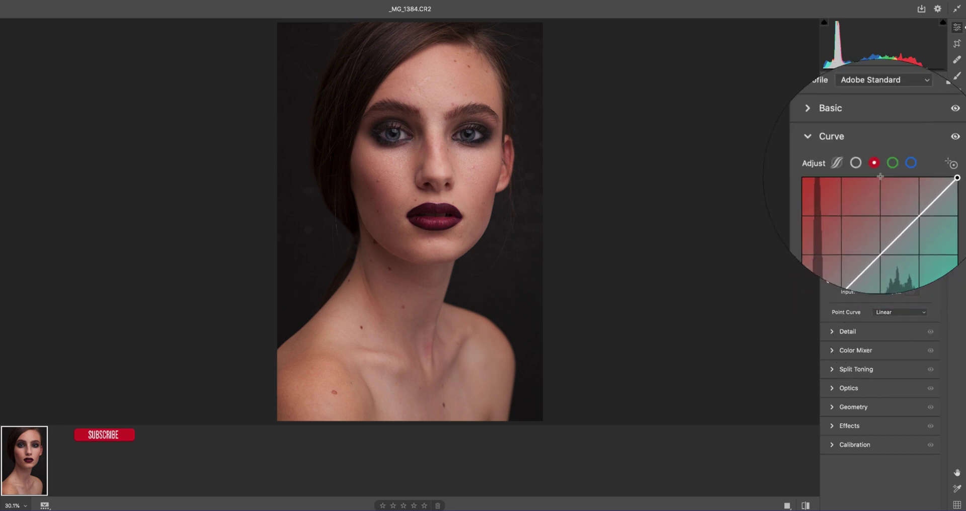
click(888, 167)
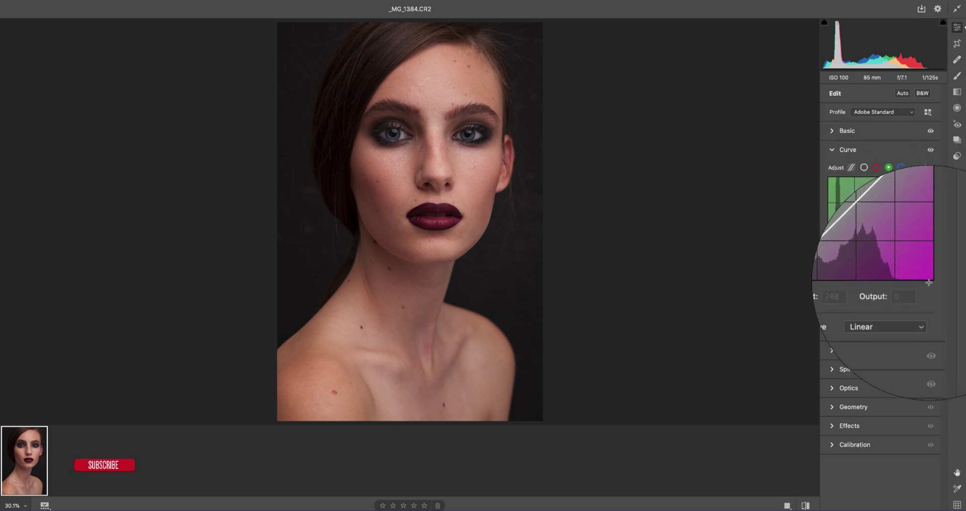
click(901, 167)
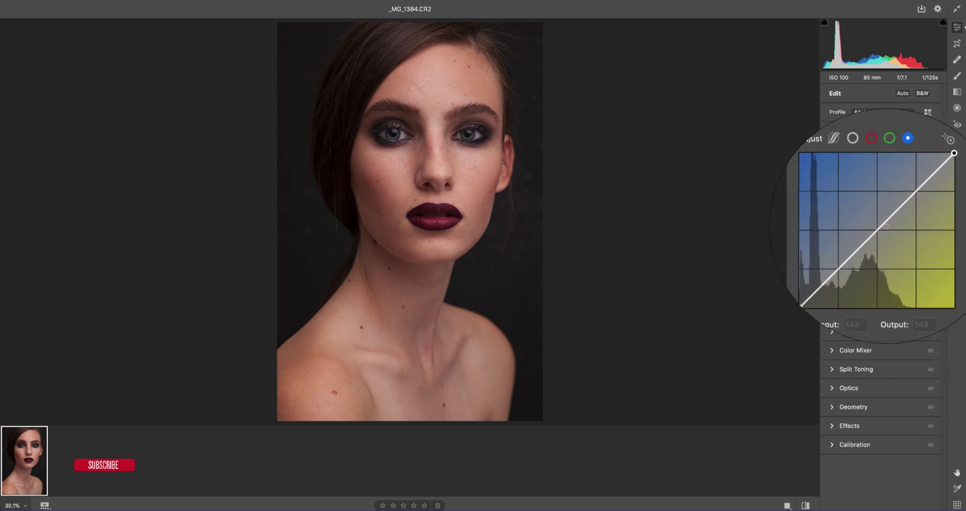
drag(878, 230, 892, 243)
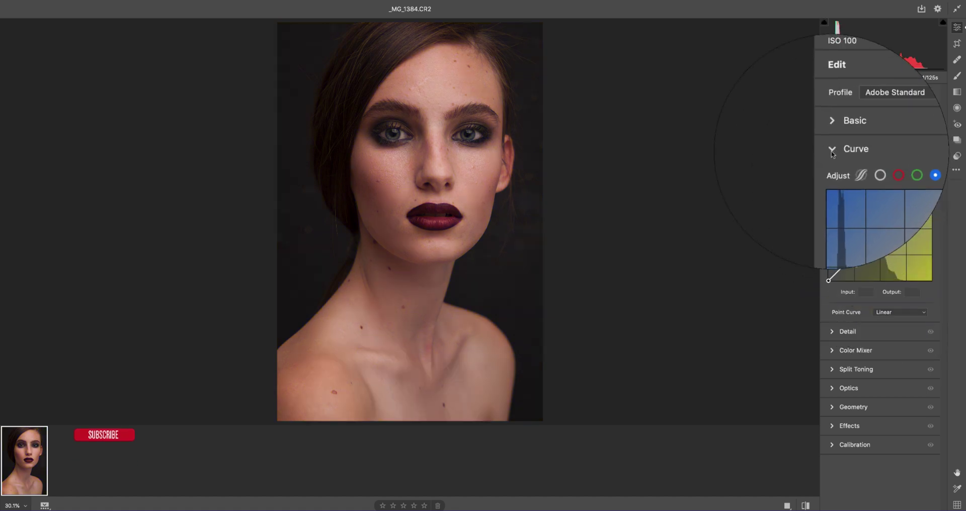
Collapse the Curve section, expand Detail and review the extra Sharpening settings
click(832, 151)
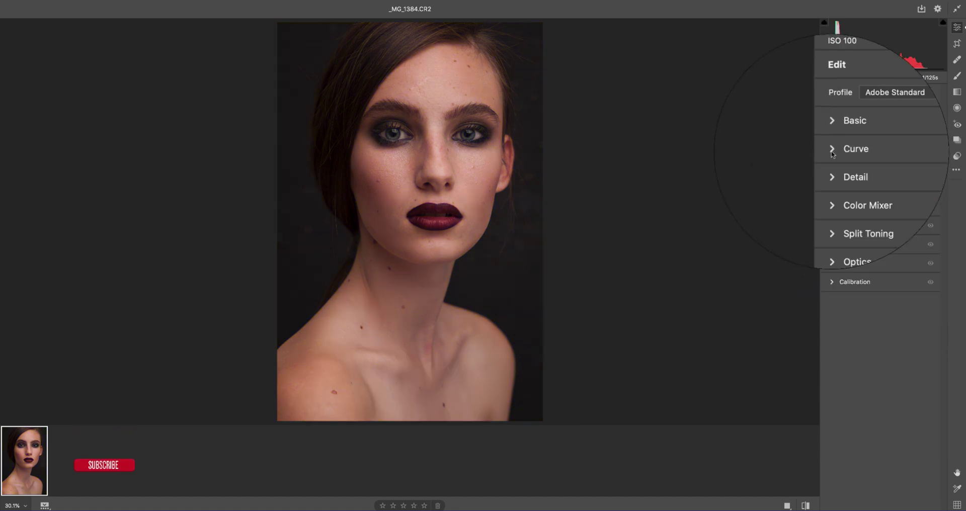
scroll(833, 161, down, 1)
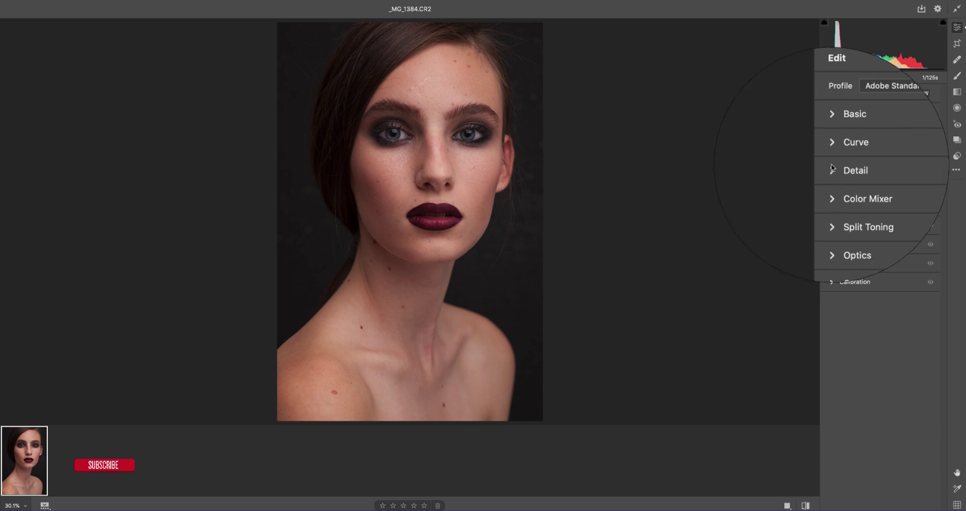
scroll(831, 166, up, 1)
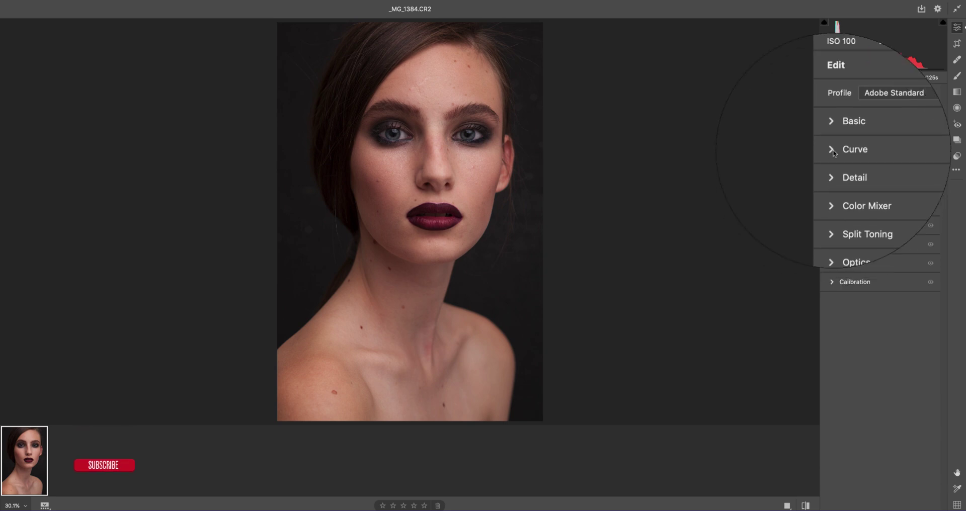
click(832, 151)
click(832, 151)
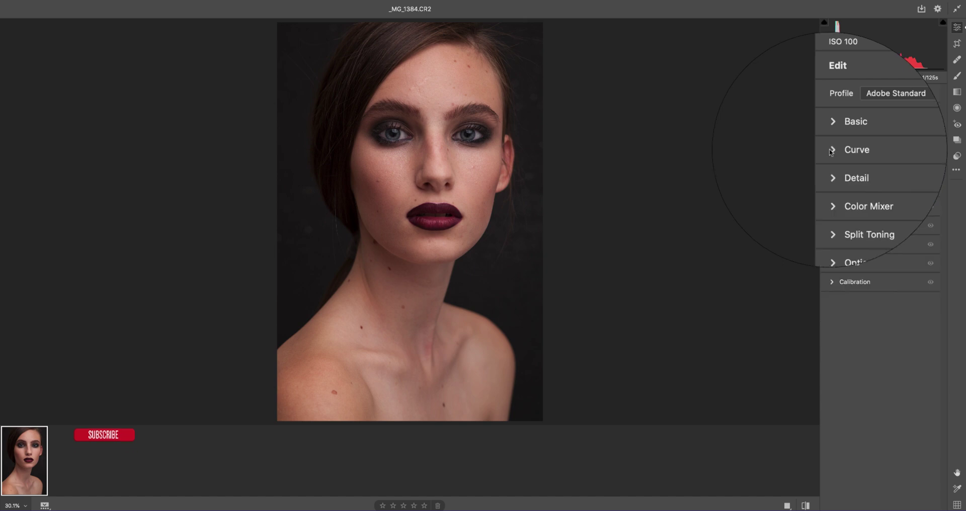
scroll(832, 166, down, 1)
click(832, 168)
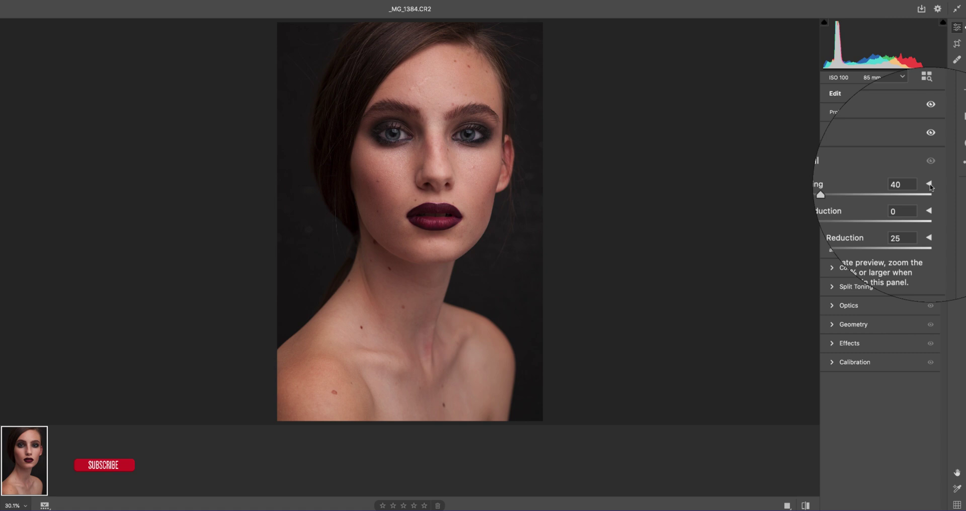
click(929, 184)
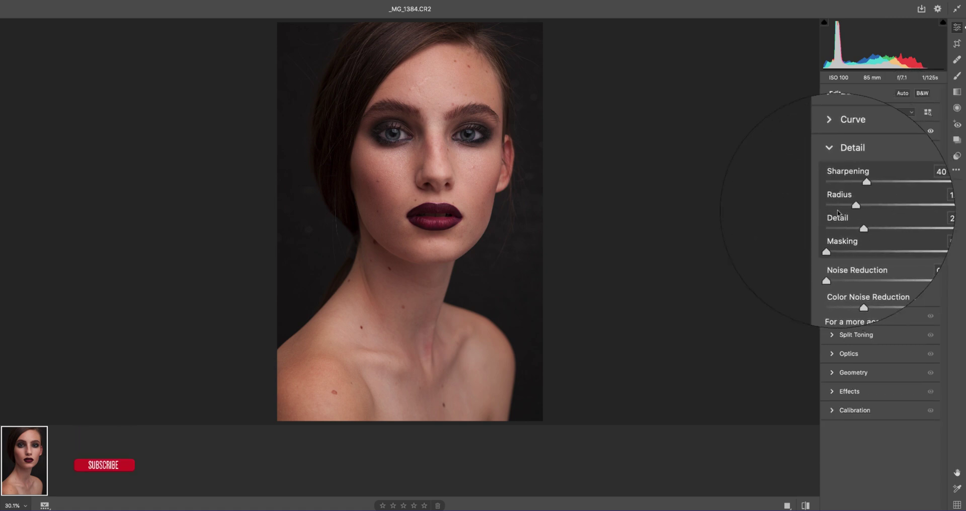
click(929, 184)
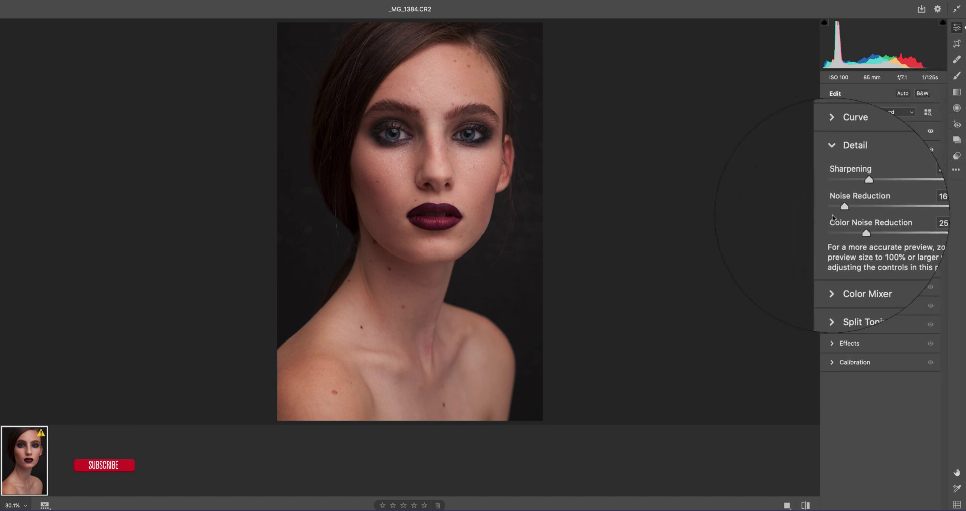
Enter 280 for noise reduction, reset it to 0, check colour noise, then open Color Mixer
click(929, 204)
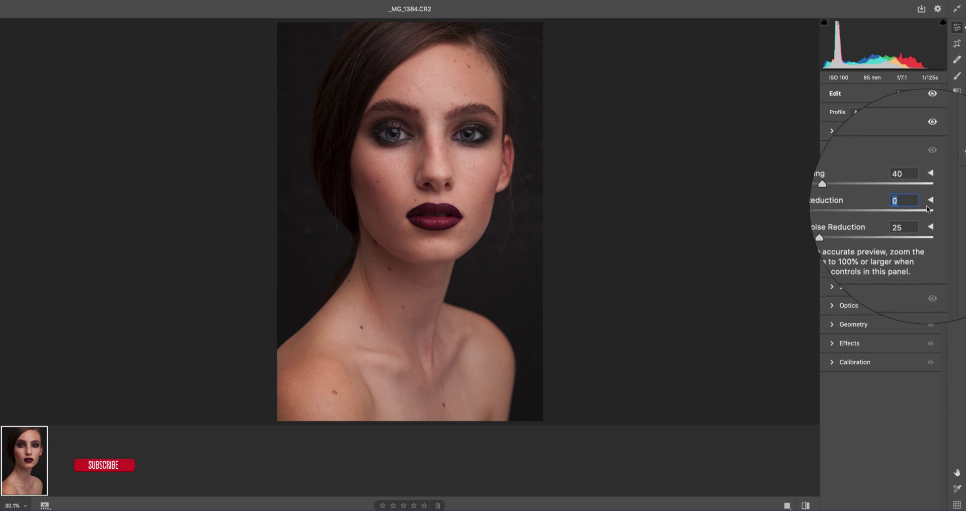
text(28)
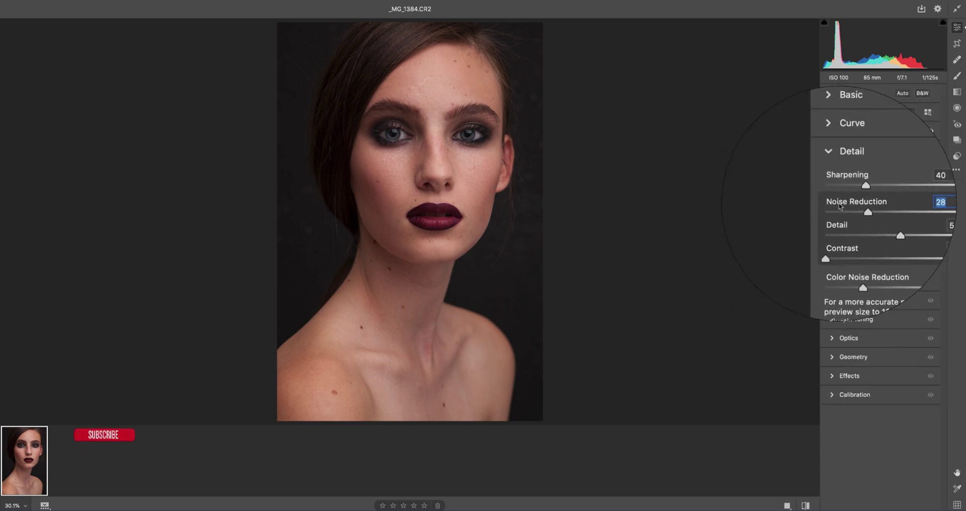
text(0)
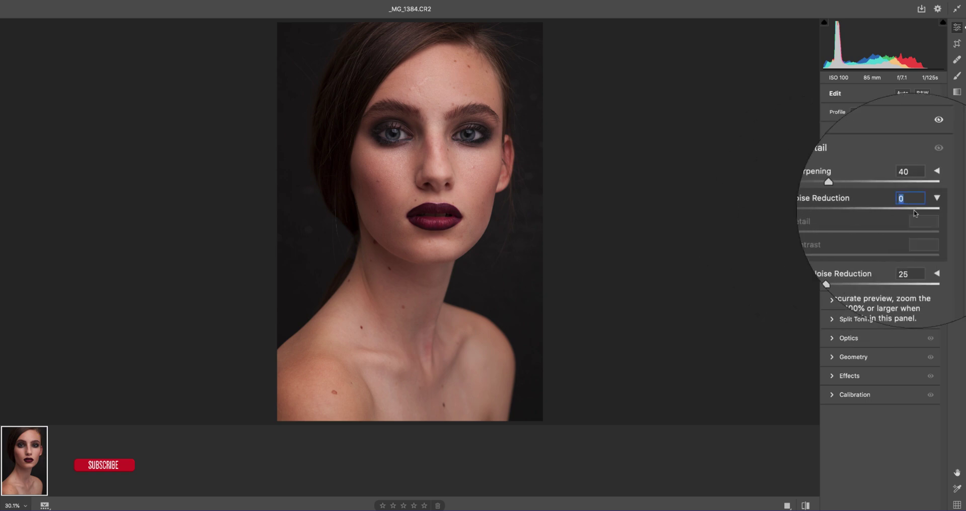
click(929, 204)
click(929, 221)
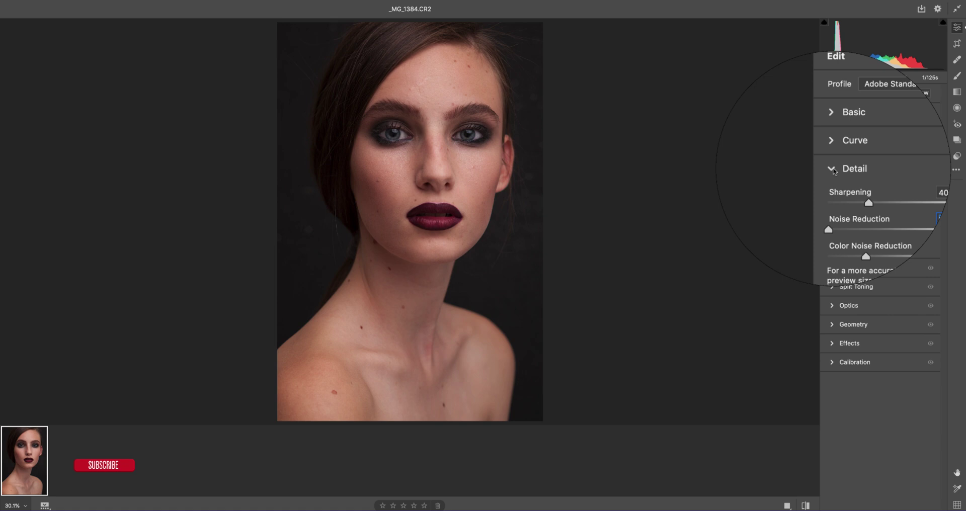
click(832, 169)
click(832, 189)
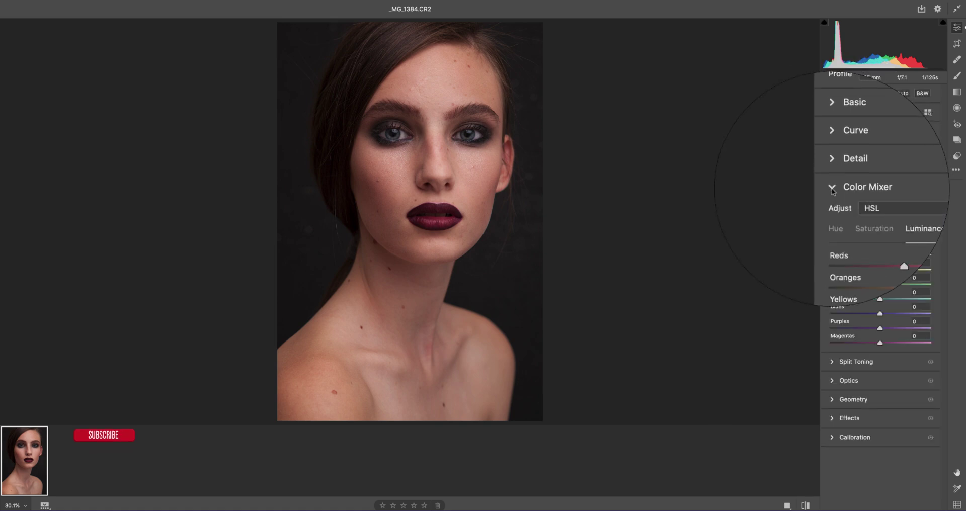
Set Color Mixer to HSL, view its Hue, Saturation, Luminance and All tabs, then collapse it
click(865, 202)
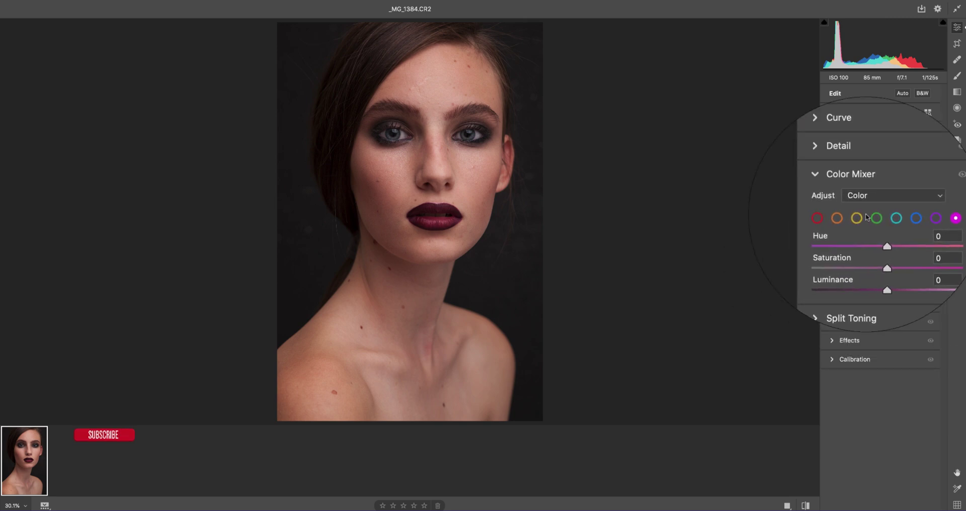
click(858, 200)
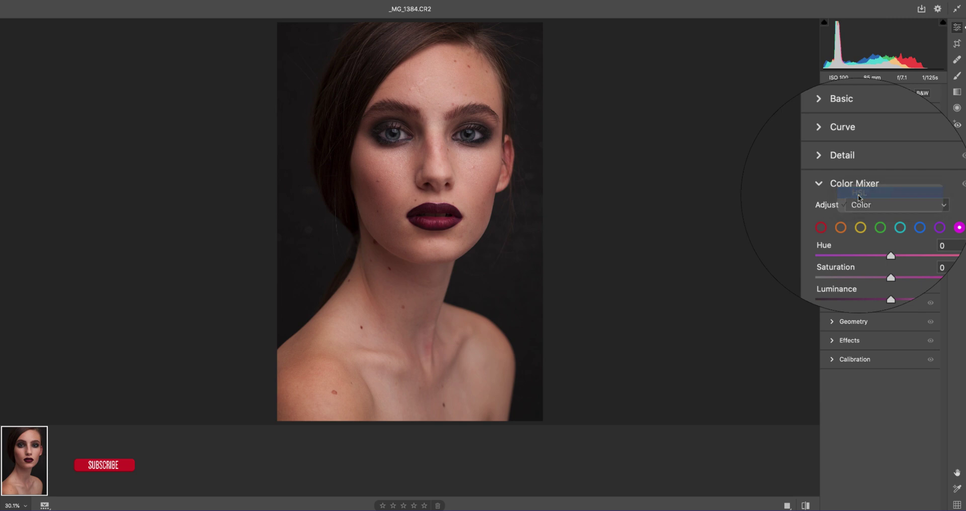
click(859, 194)
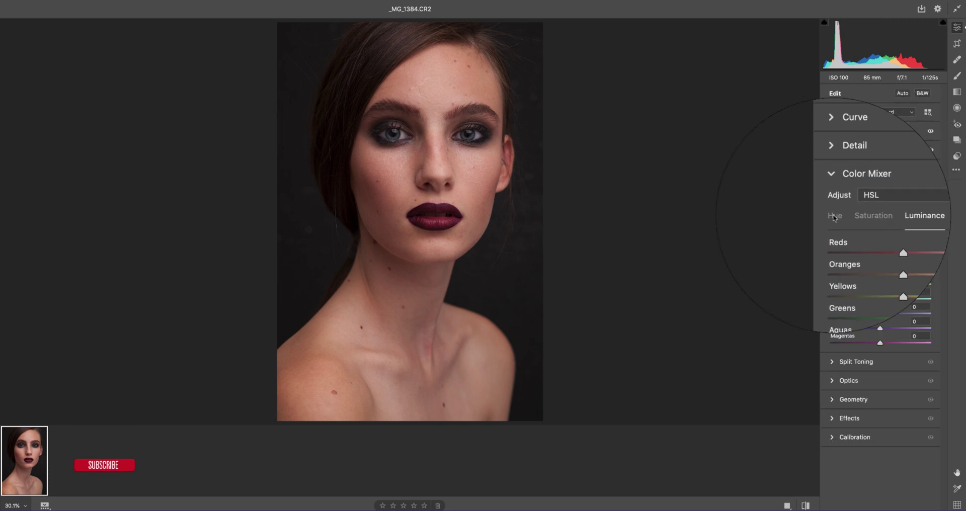
click(834, 215)
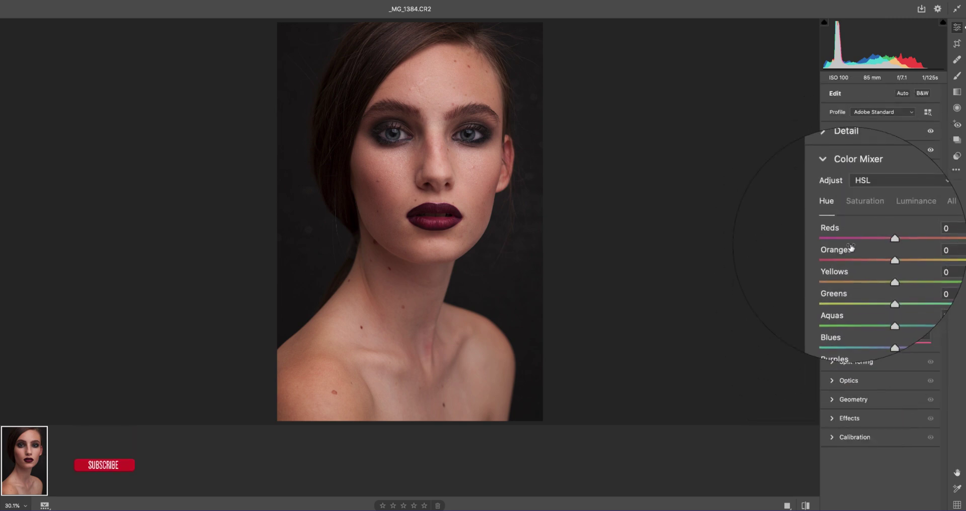
click(860, 215)
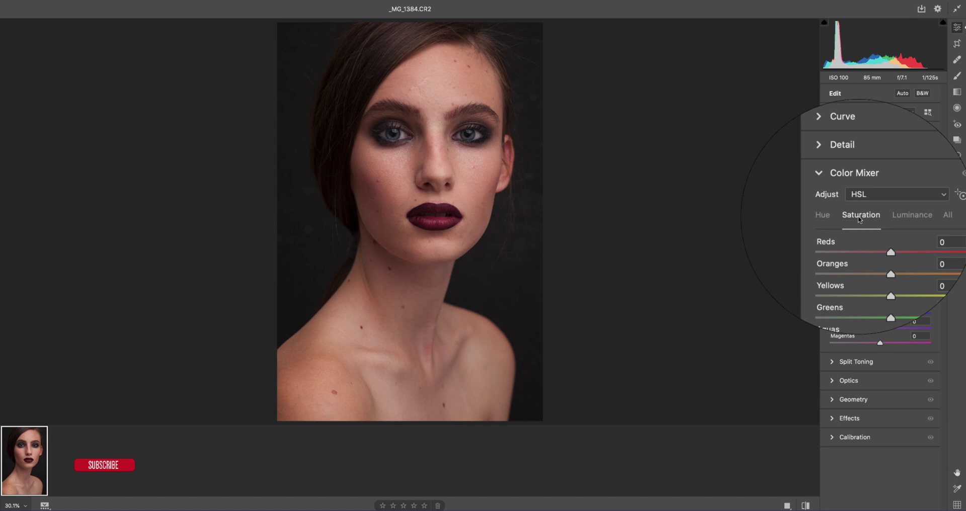
click(894, 215)
click(917, 221)
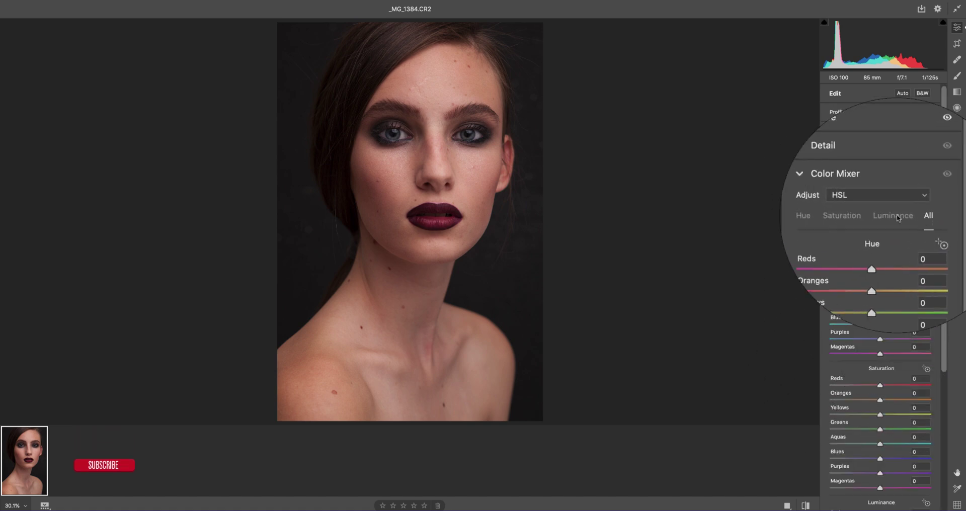
scroll(836, 219, up, 2)
click(835, 193)
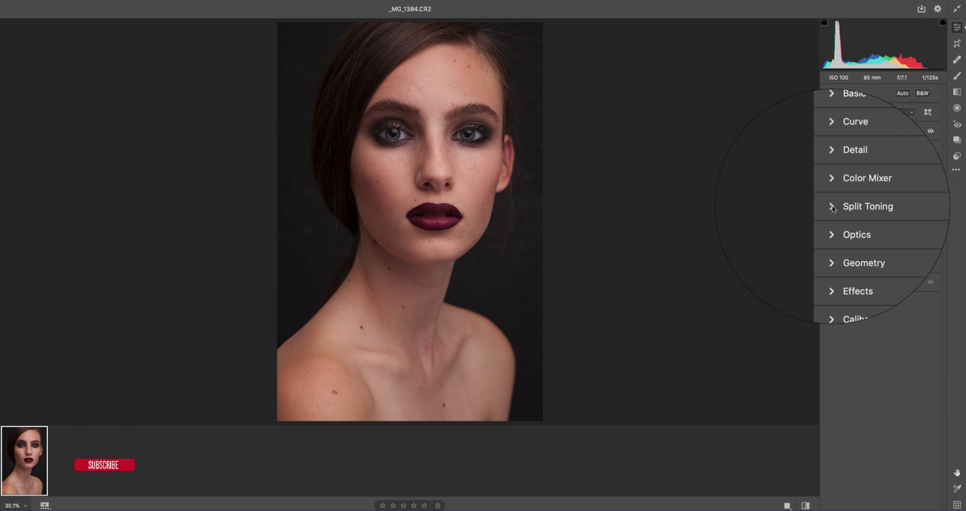
Check the Split Toning sliders, all at 0, then expand the Optics section
click(833, 209)
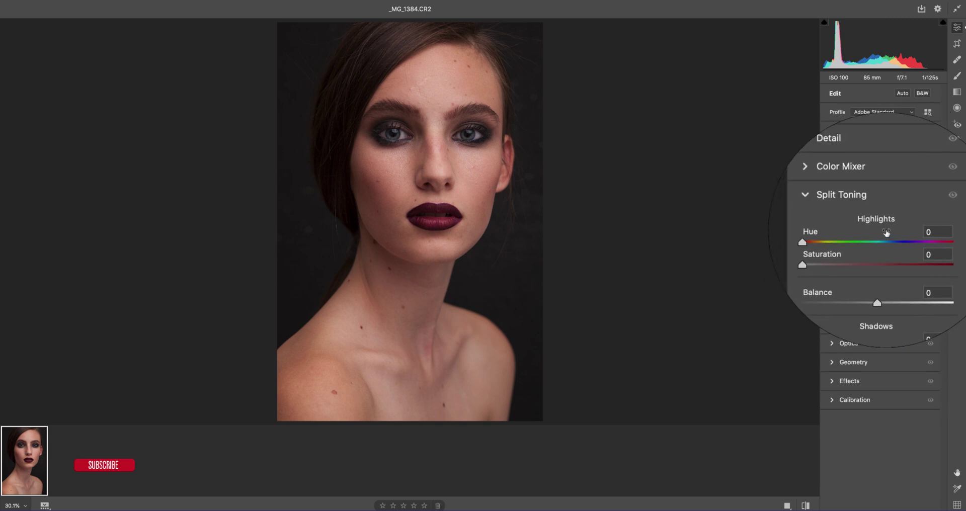
click(833, 207)
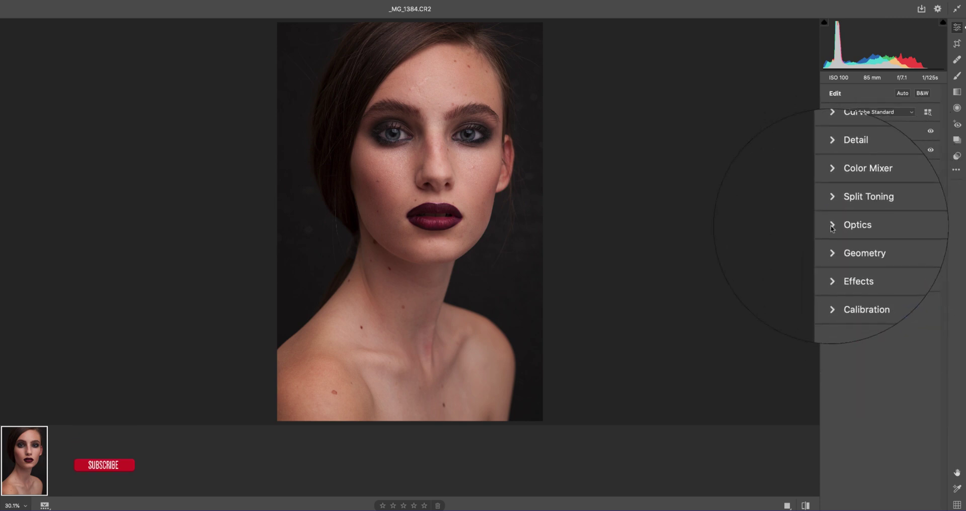
click(832, 227)
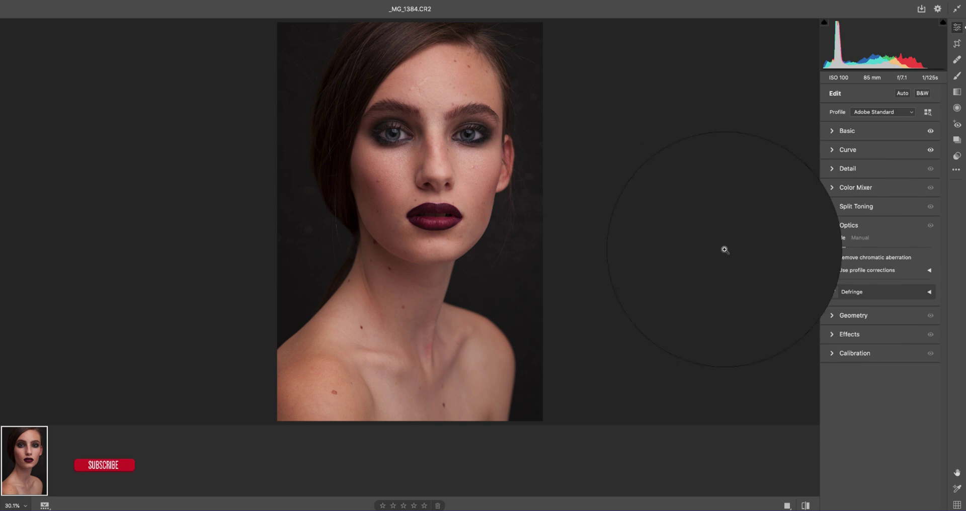
Toggle lens profile corrections on and off, then set manual Distortion to +22
click(860, 237)
click(840, 237)
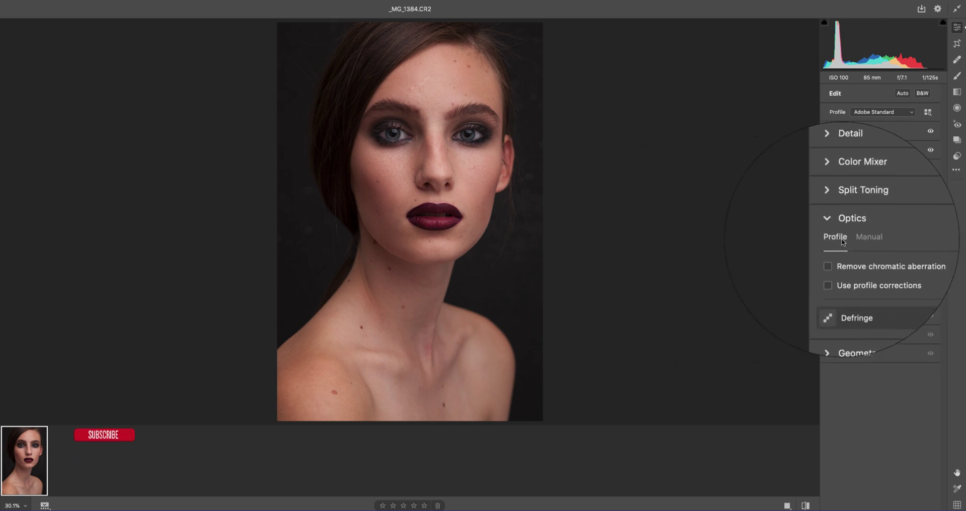
click(828, 285)
click(827, 285)
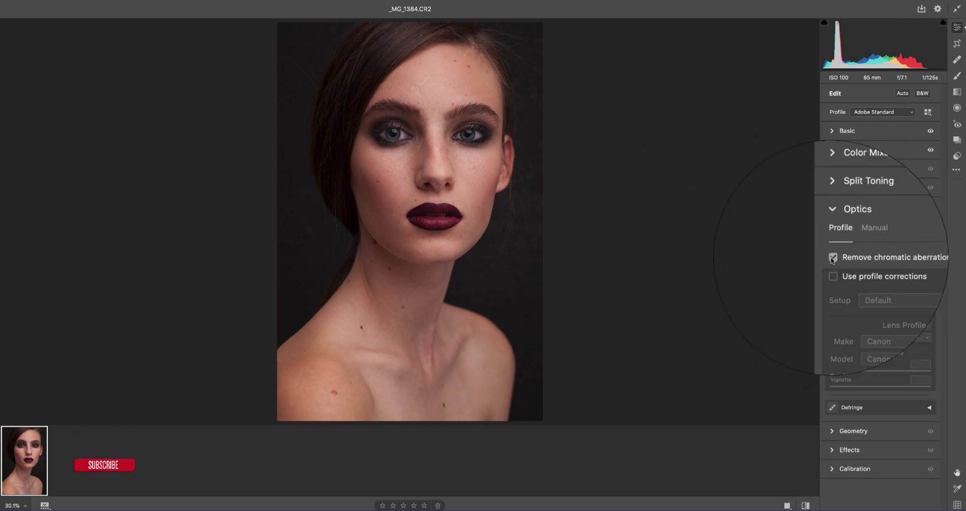
click(859, 238)
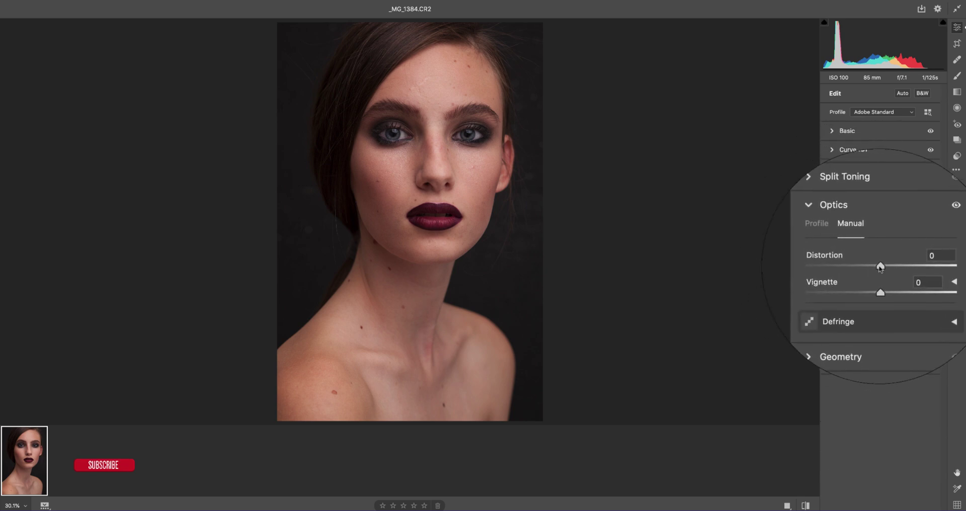
drag(881, 266, 805, 267)
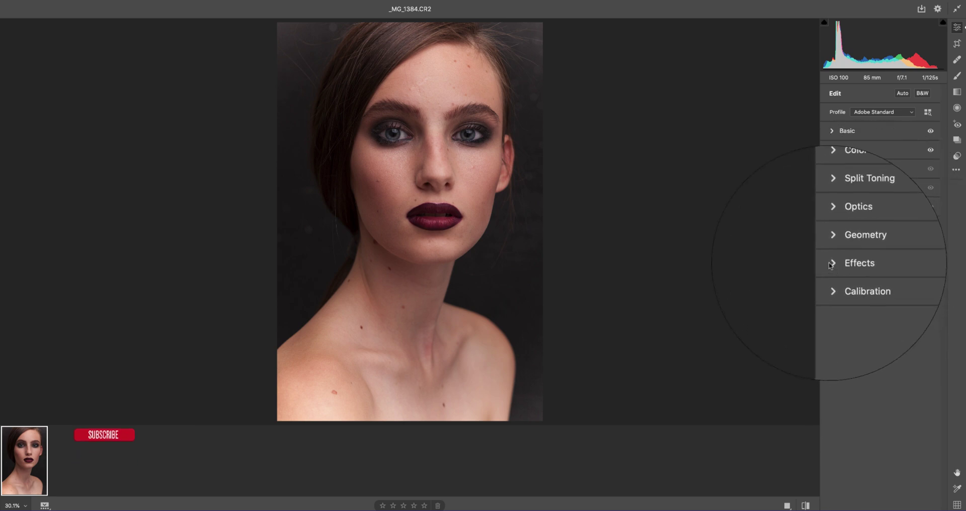
In Effects, add Grain 12 and a light vignette of +34
click(848, 263)
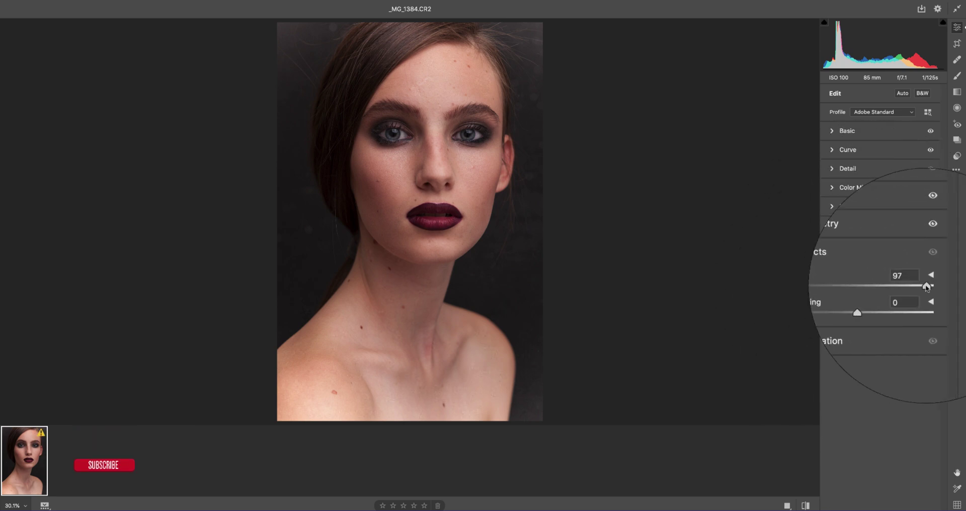
key(Tab)
text(-100)
key(Return)
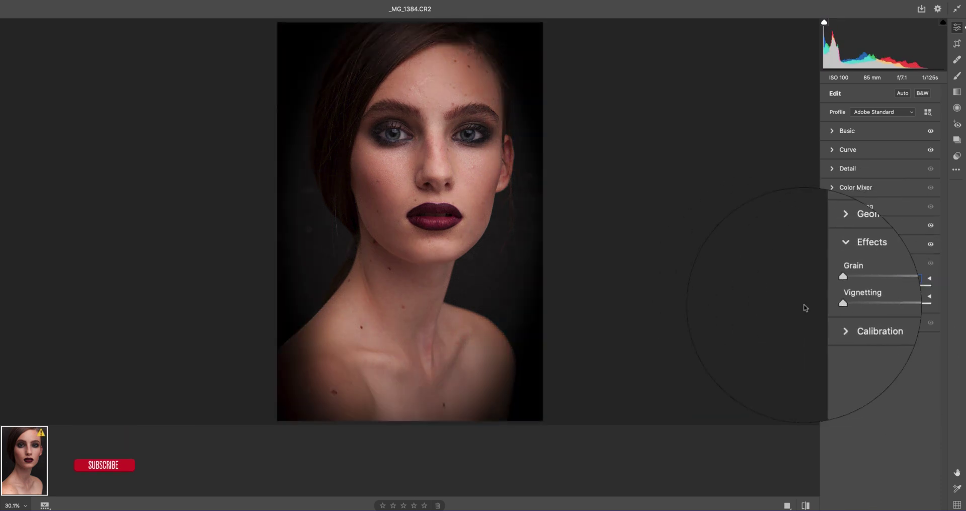
drag(831, 304, 895, 313)
click(928, 278)
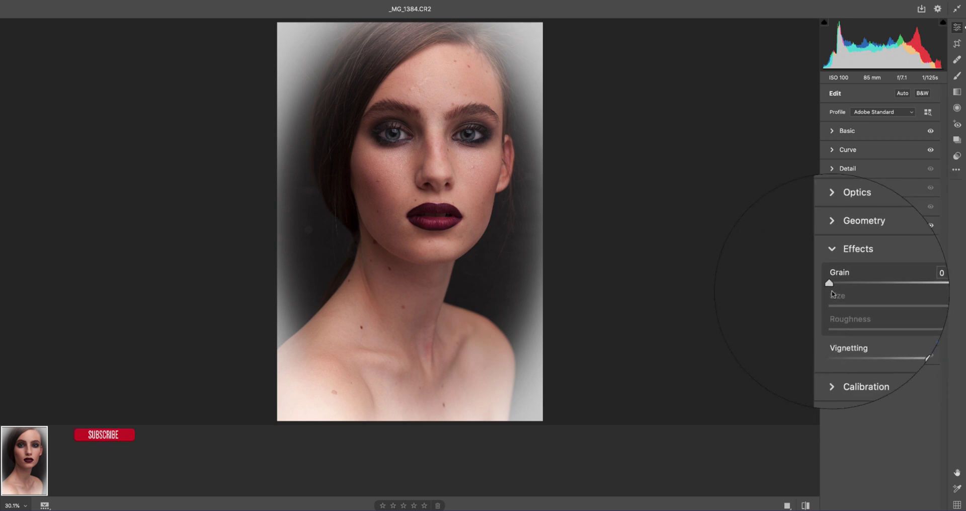
drag(833, 289, 832, 317)
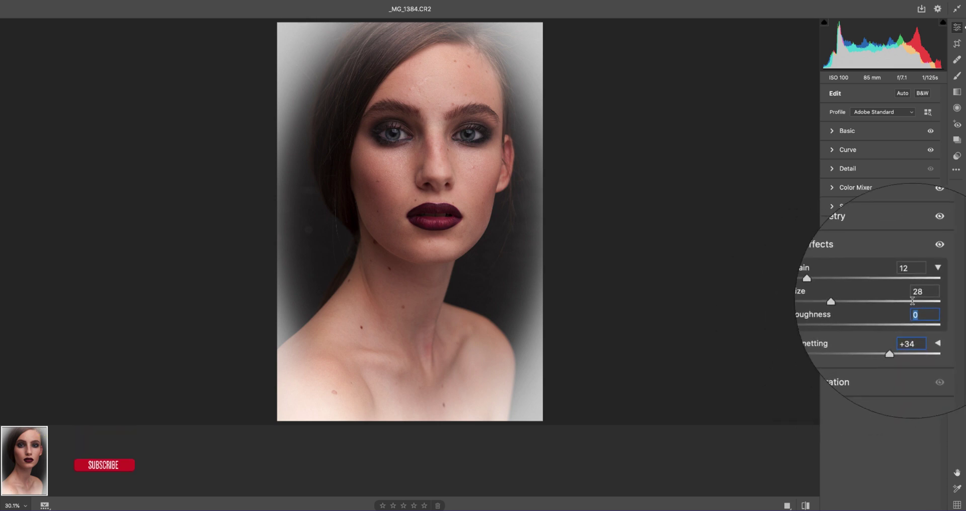
click(929, 281)
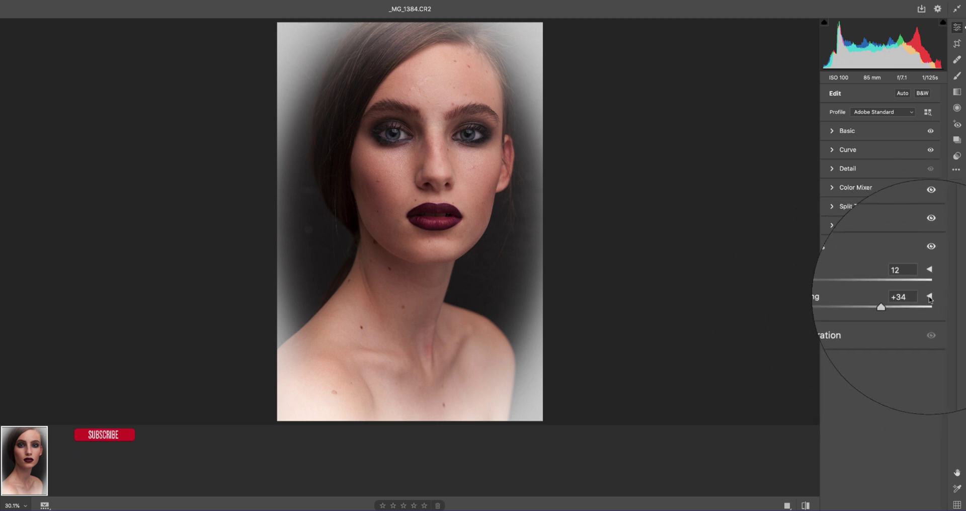
Set the vignette style to Paint Overlay with Midpoint 100 and Roundness -100
click(929, 298)
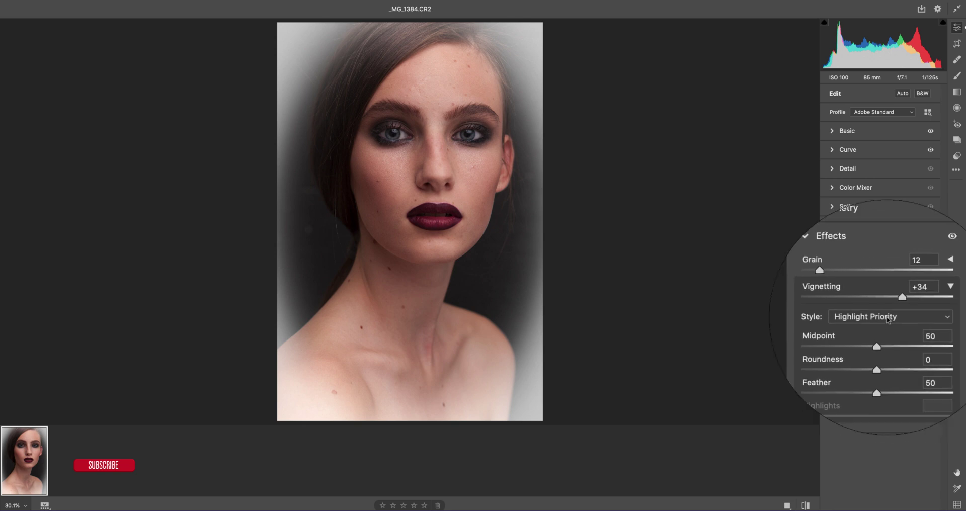
click(878, 319)
click(879, 324)
click(880, 313)
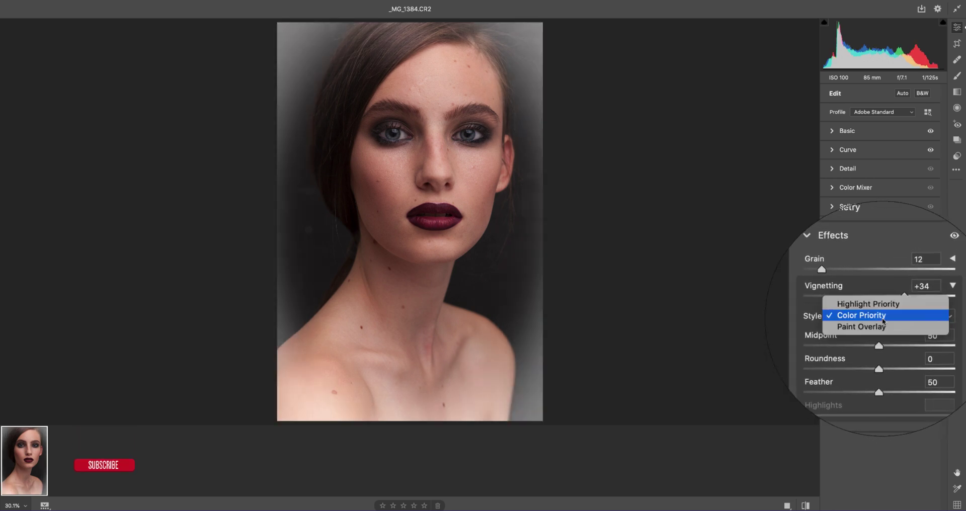
click(881, 325)
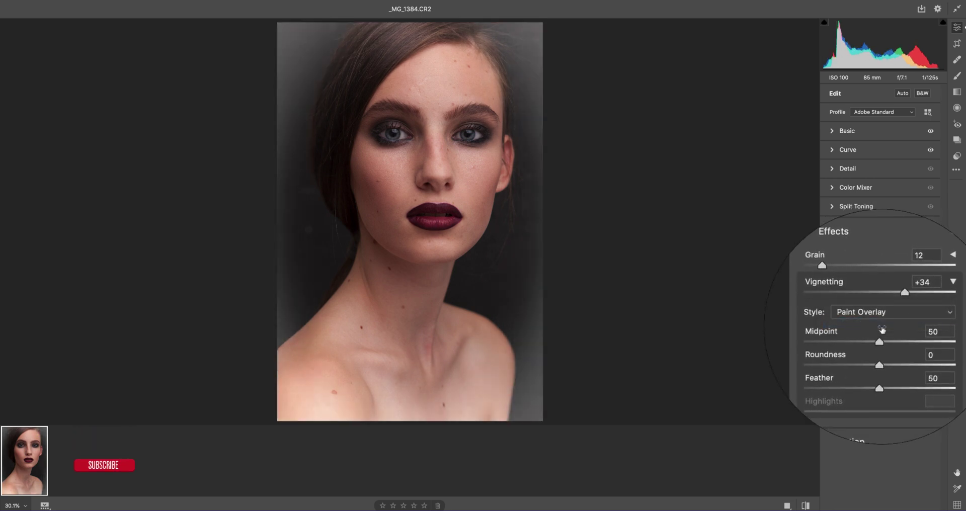
click(872, 336)
text(100)
key(Return)
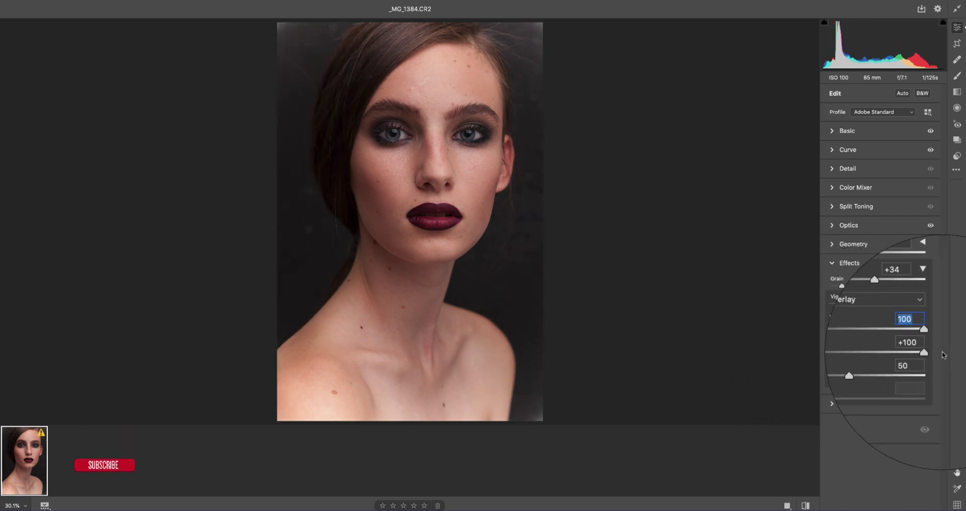
drag(875, 349, 804, 350)
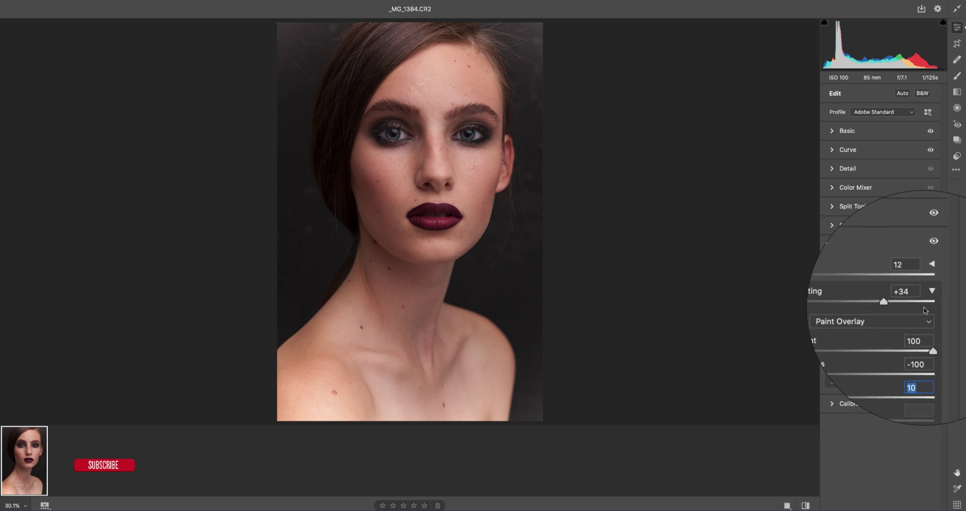
click(928, 297)
Look over the Calibration settings, collapse Effects, and pick the Adjustment Brush
click(867, 335)
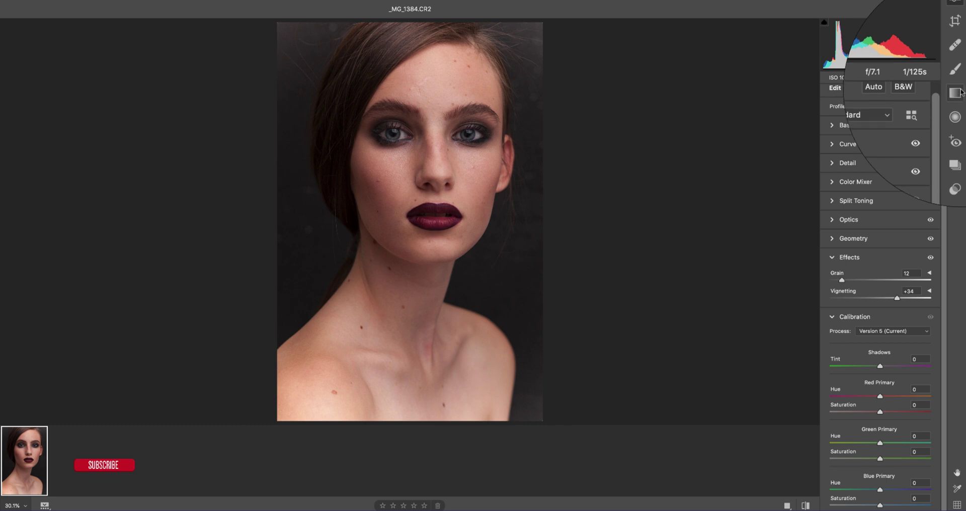
click(845, 316)
click(836, 267)
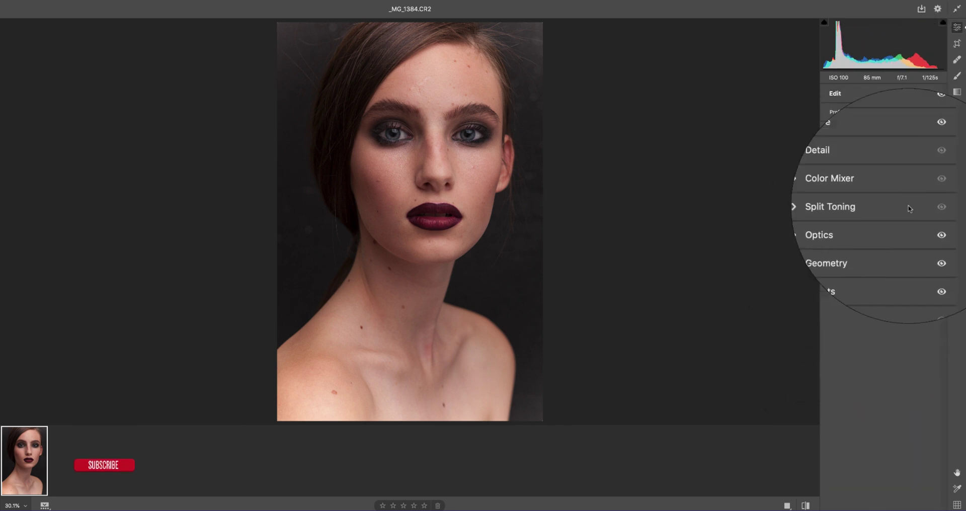
click(957, 77)
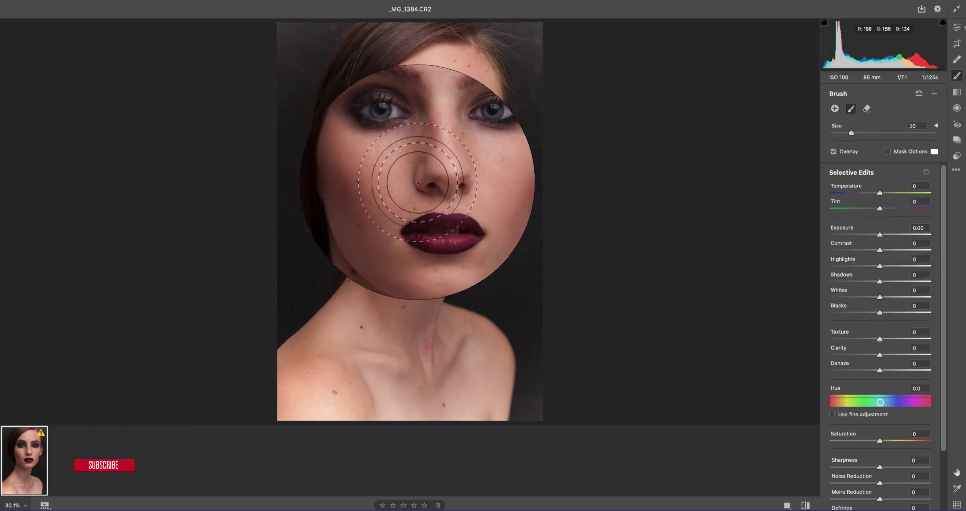
Place brush mask pins on the forehead and the nose
click(491, 77)
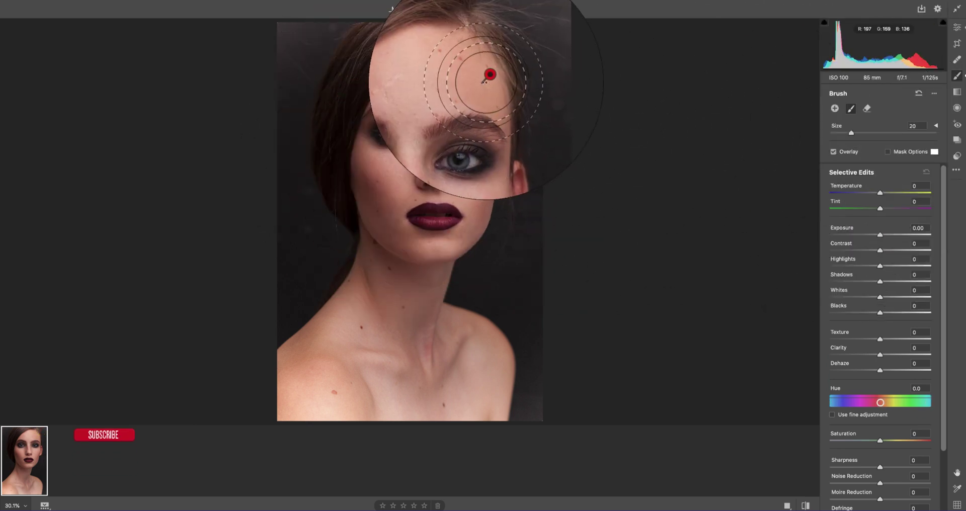
click(866, 108)
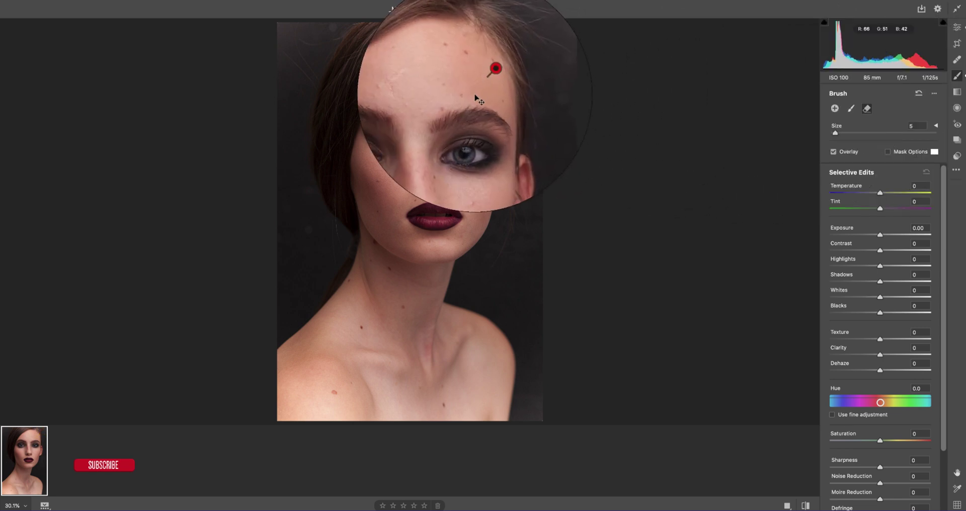
click(834, 108)
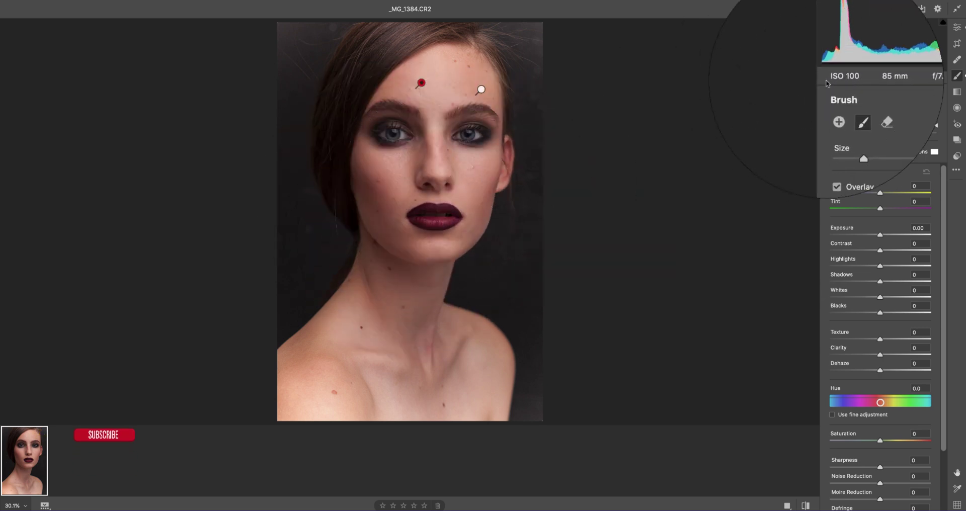
click(453, 160)
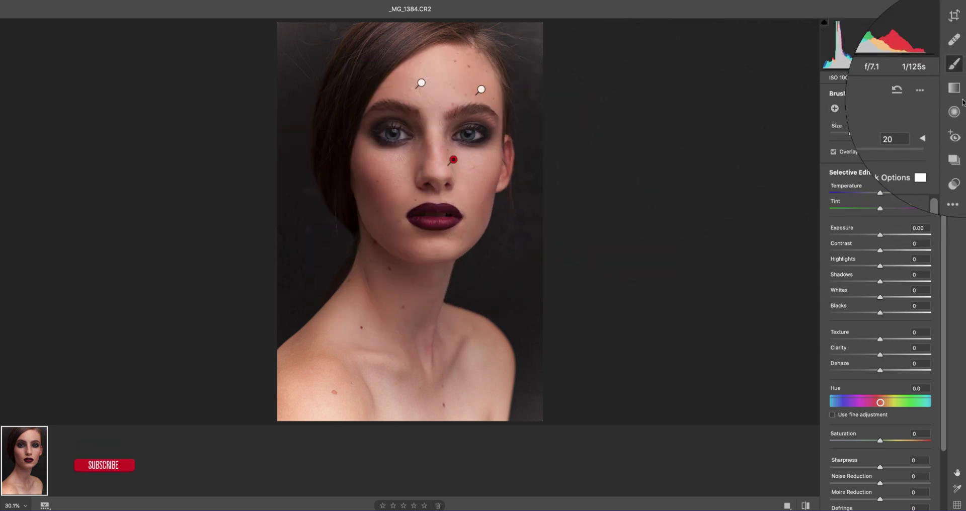
Lay a graduated filter from the photo's top to the neck with Temperature -51, Tint +31
click(957, 91)
drag(394, 28, 397, 349)
drag(879, 171, 887, 189)
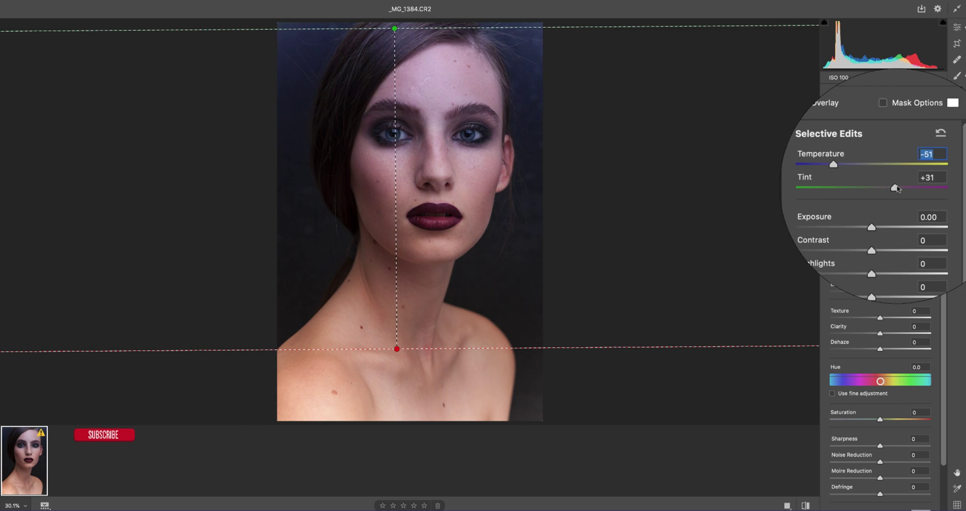
key(j)
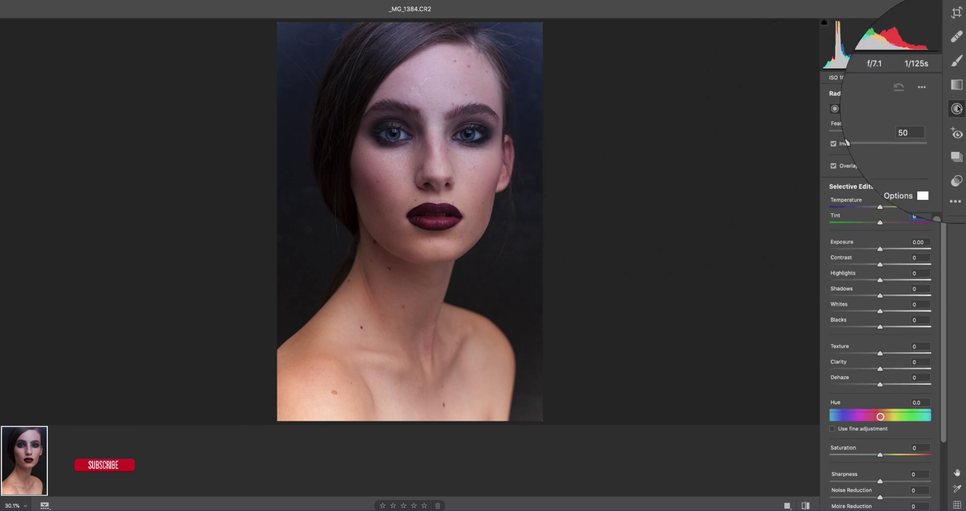
Draw a radial filter over the face at Temperature +42, then show the Snapshots panel
drag(388, 172, 503, 279)
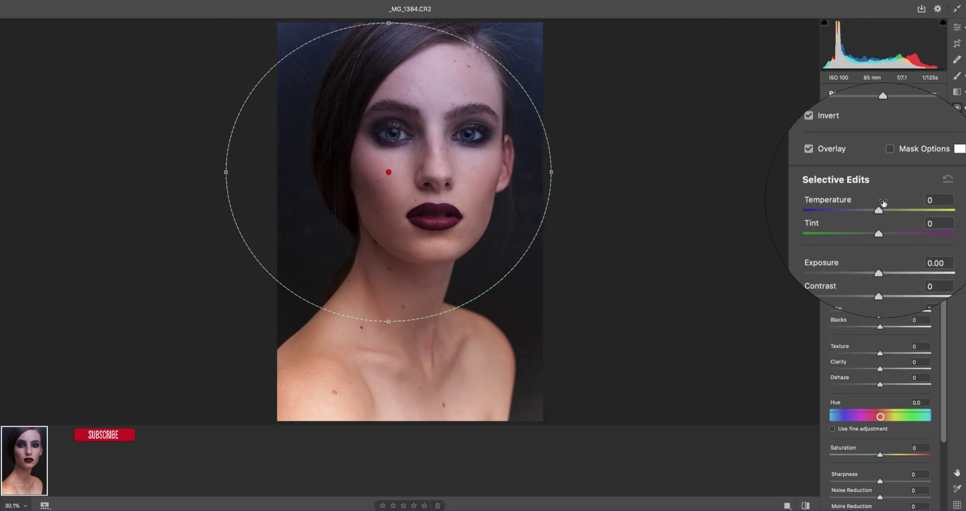
drag(880, 207, 904, 213)
click(956, 140)
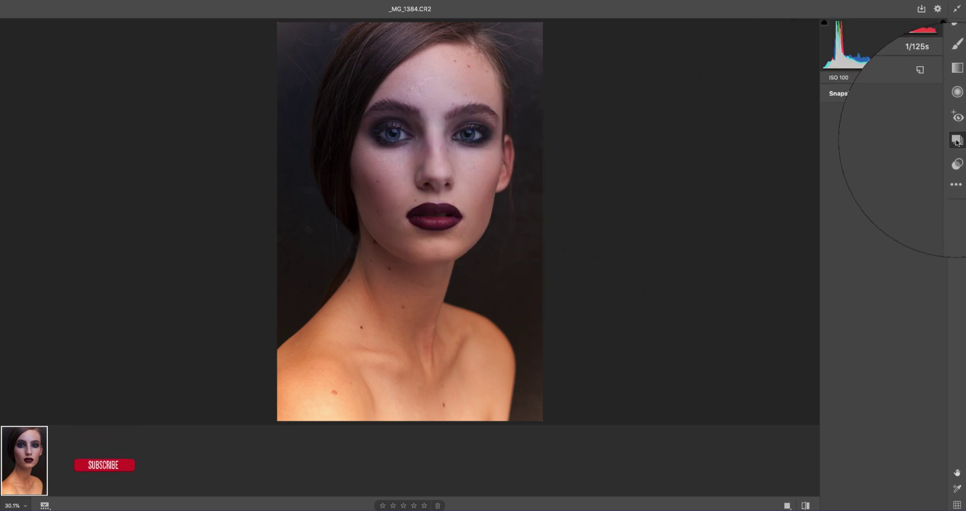
Apply the Red Shifter 03 S preset from the Autumn Enhancer group
click(957, 156)
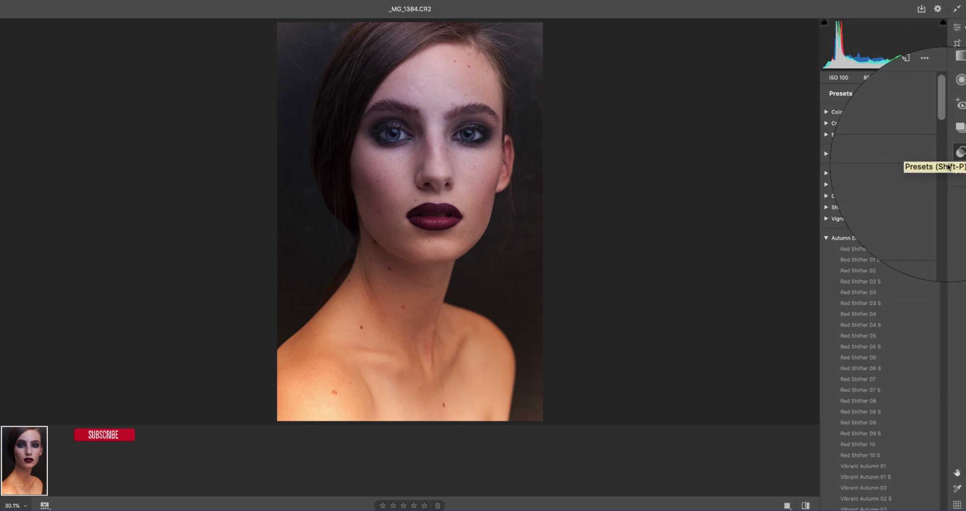
click(854, 250)
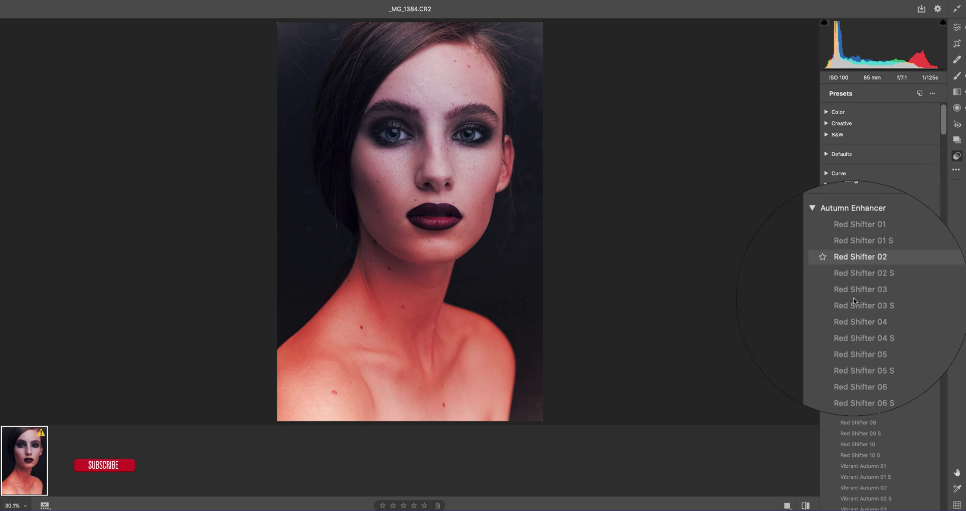
click(852, 302)
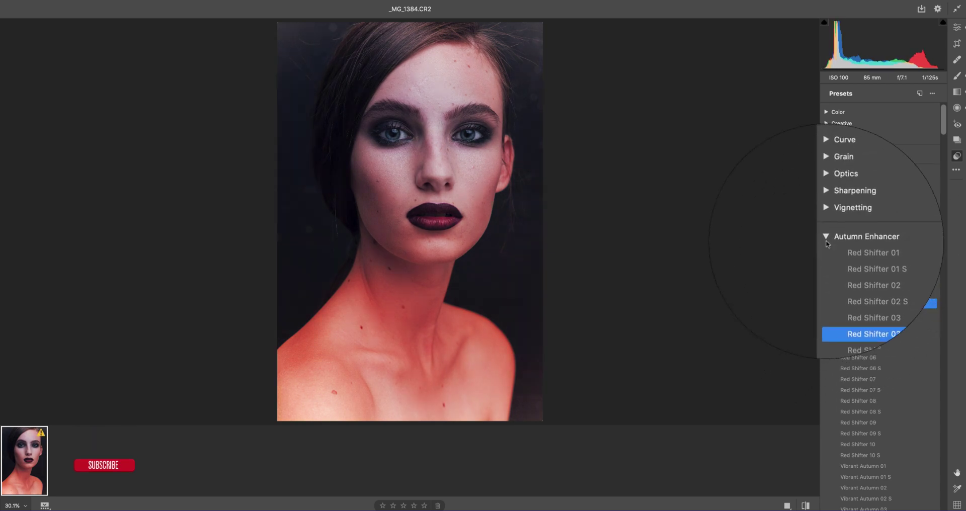
Collapse the Autumn Enhancer, Wedding and User Presets groups and open the presets options menu
click(819, 219)
click(825, 250)
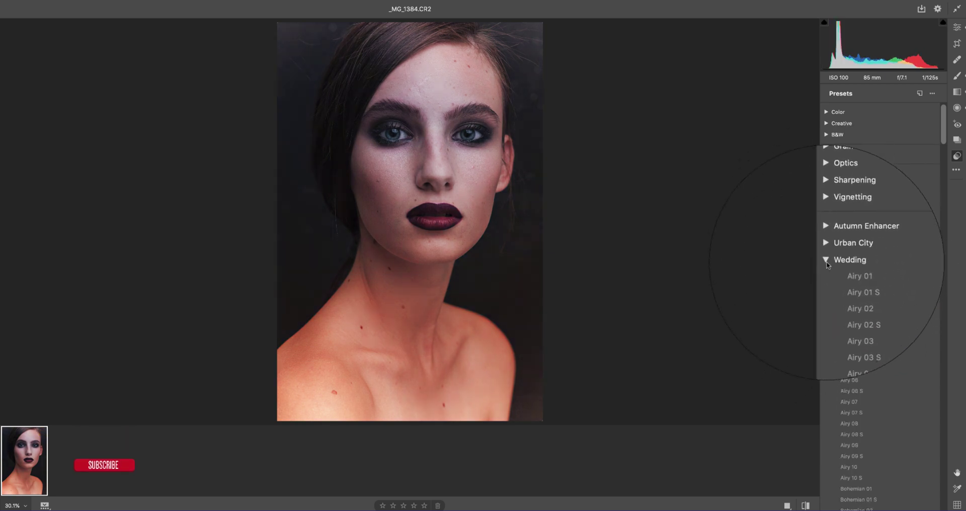
click(826, 266)
click(825, 280)
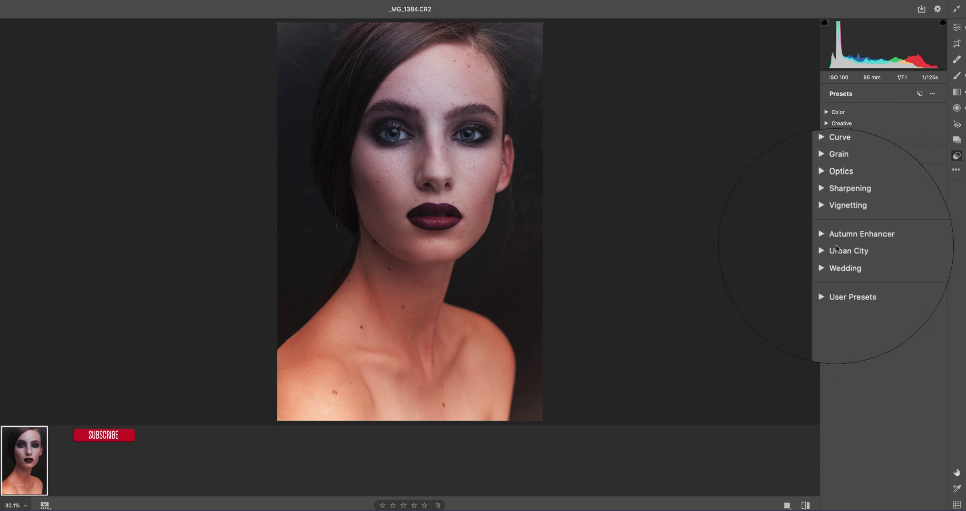
click(955, 170)
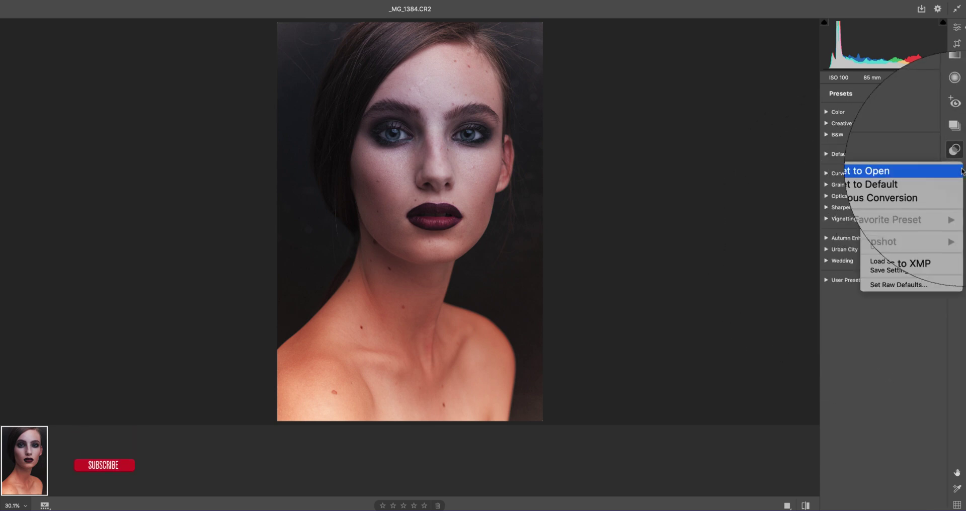
Choose Export Settings to XMP from the ... menu, then close Camera Raw with Done
click(904, 273)
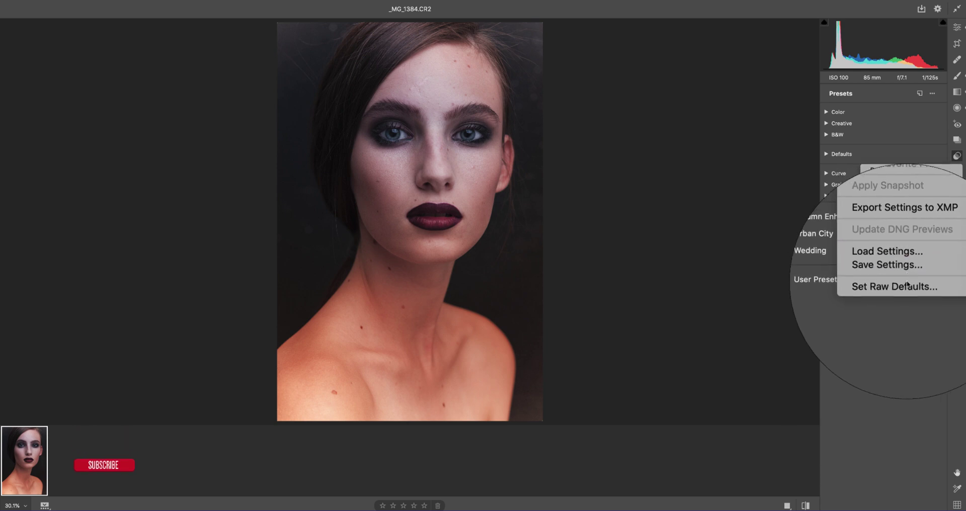
click(908, 289)
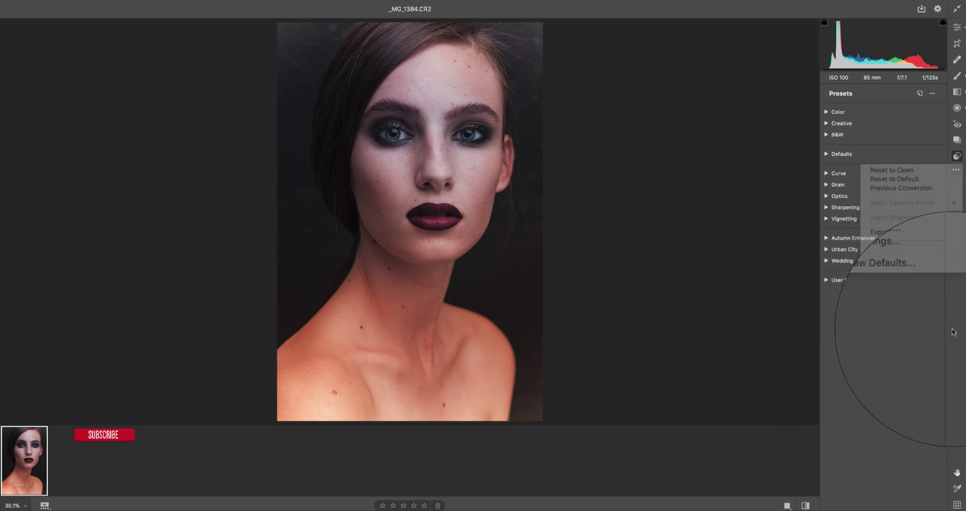
click(956, 170)
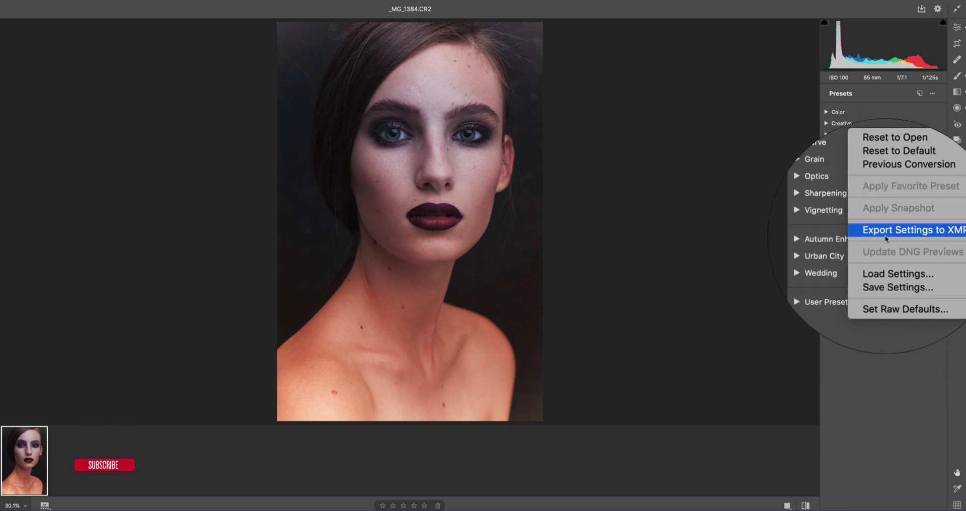
click(882, 235)
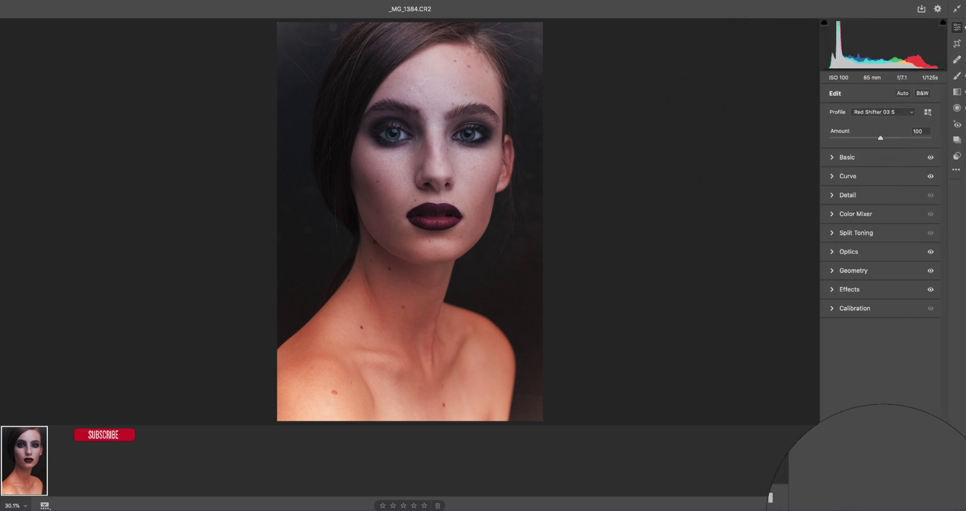
click(769, 497)
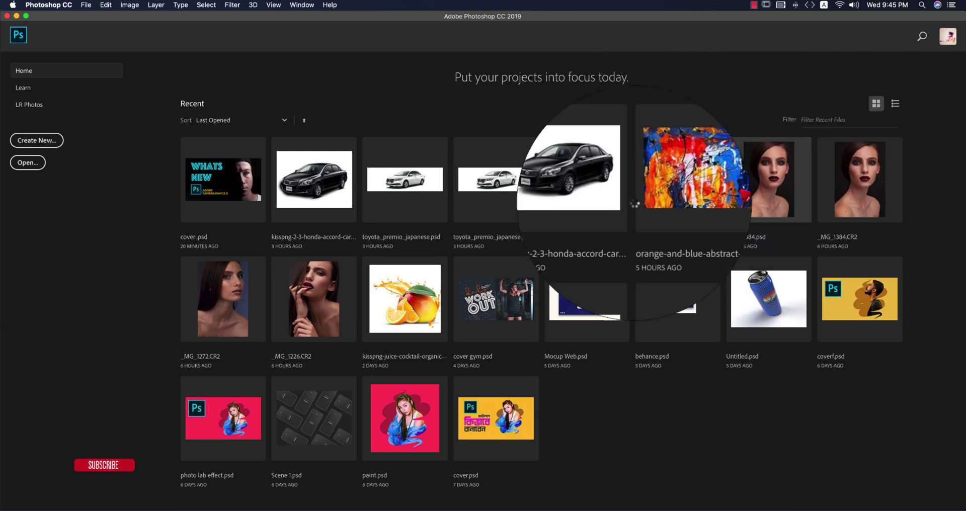
Open _MG_1384.psd and toggle Layer 2 and Group 2 visibility off, then back on
click(769, 180)
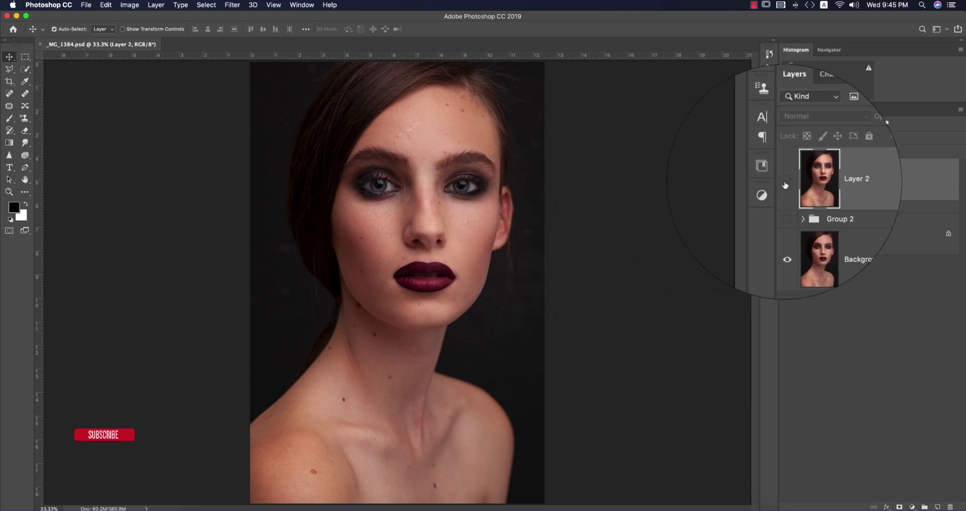
click(786, 207)
click(787, 167)
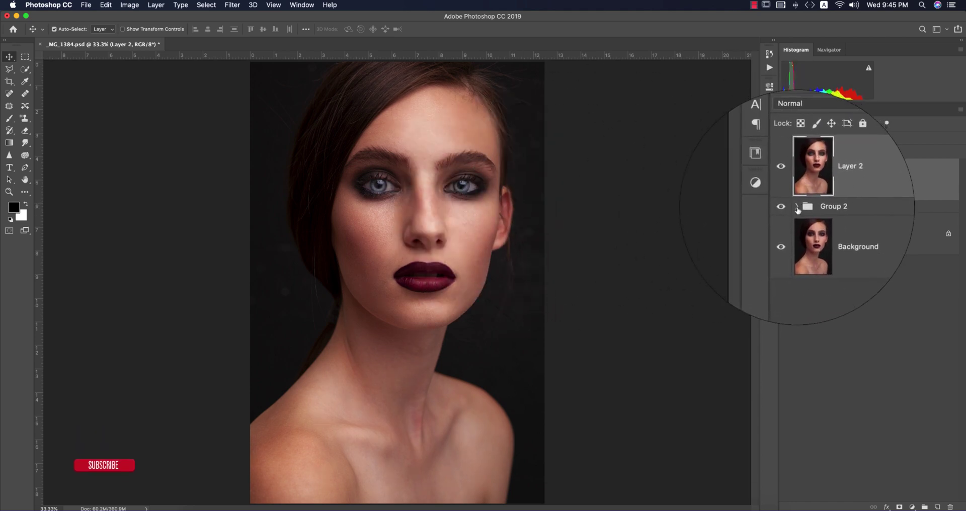
click(785, 207)
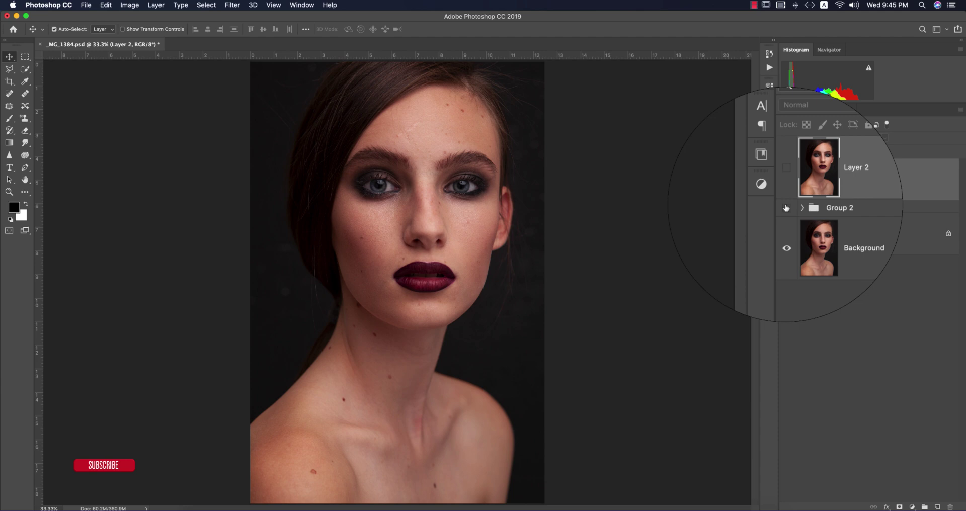
click(785, 207)
click(786, 167)
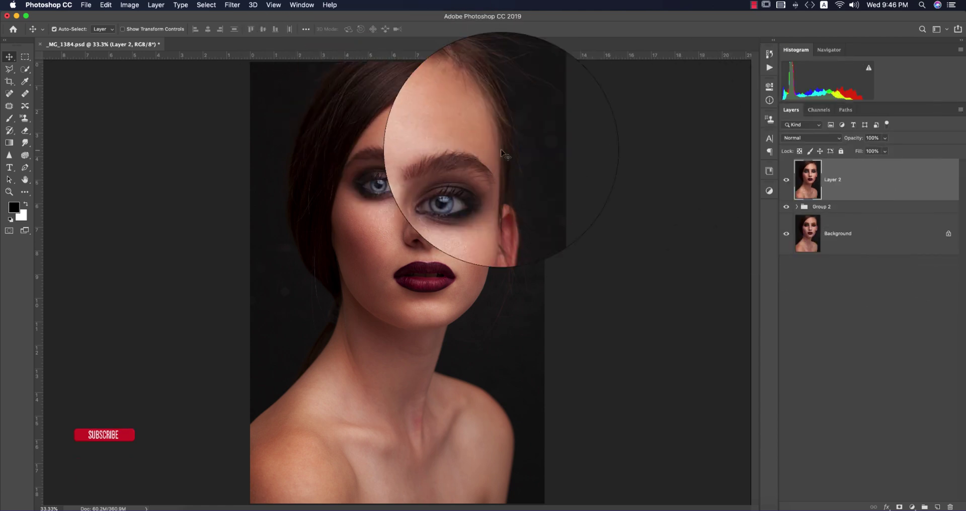
Launch Filter > Camera Raw Filter on Layer 2 and expand the Basic panel
click(232, 5)
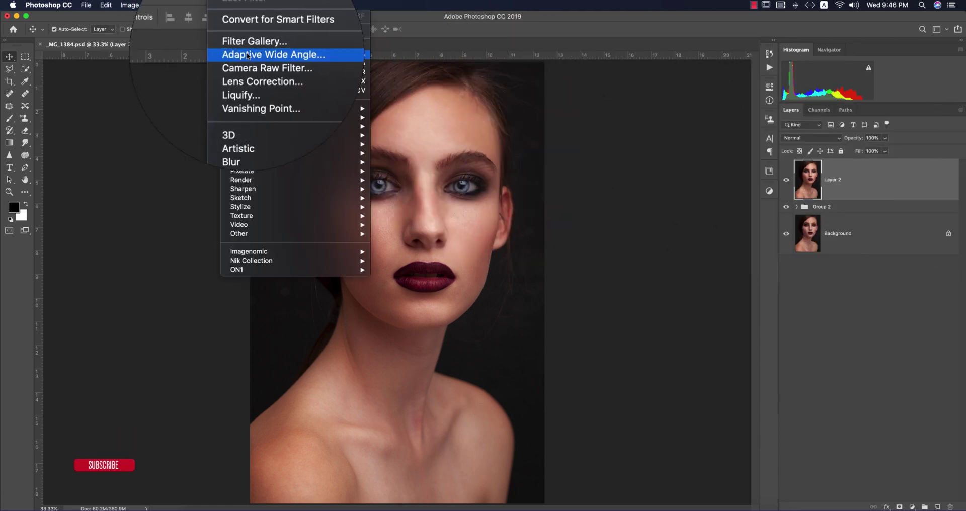
click(254, 65)
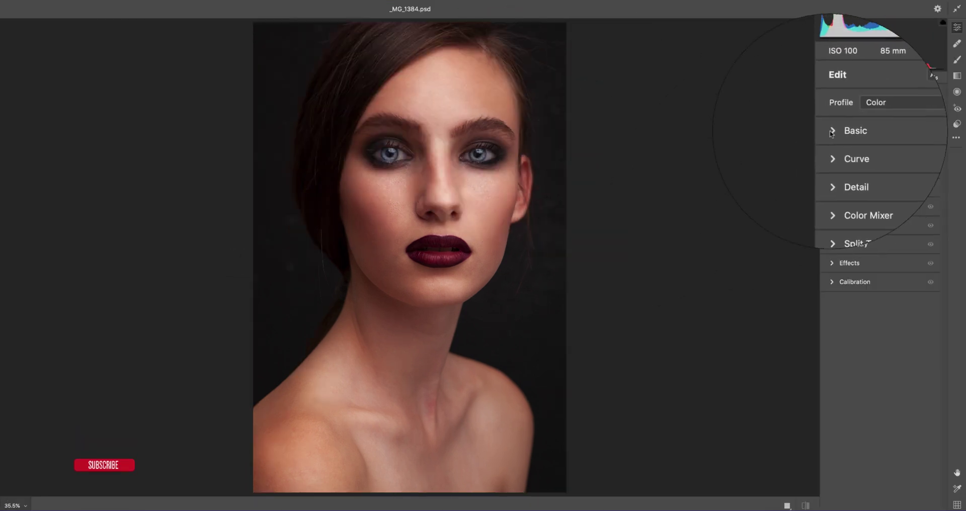
click(831, 132)
Set Exposure +0.45, Contrast +2, Highlights -31, Texture +15, Clarity -36, Dehaze +22, Vibrance -23
drag(885, 222, 861, 223)
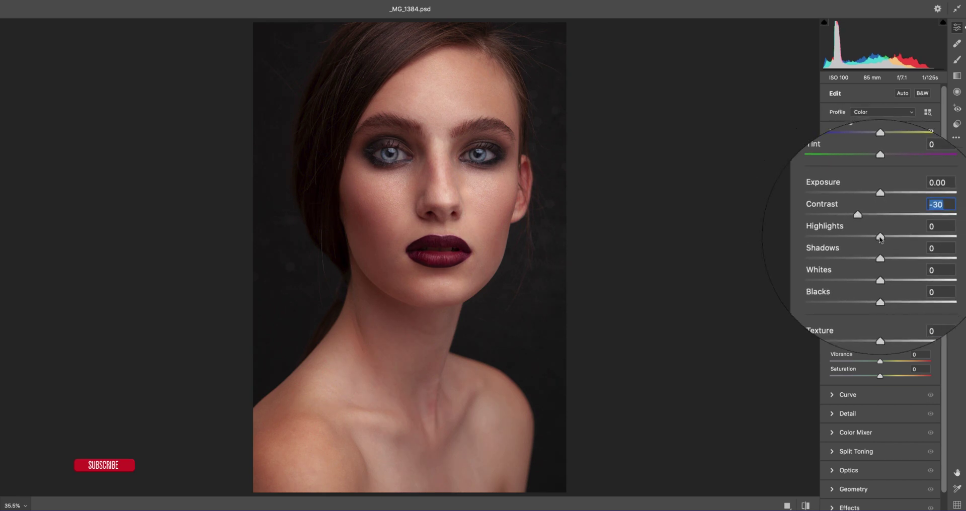
key(Up)
key(Up)
key(Up)
key(Up)
key(Up)
key(Up)
key(Up)
key(Up)
key(Up)
key(Up)
key(Up)
key(Up)
key(Up)
key(Up)
key(Up)
key(Up)
key(Up)
key(Up)
key(Up)
key(Up)
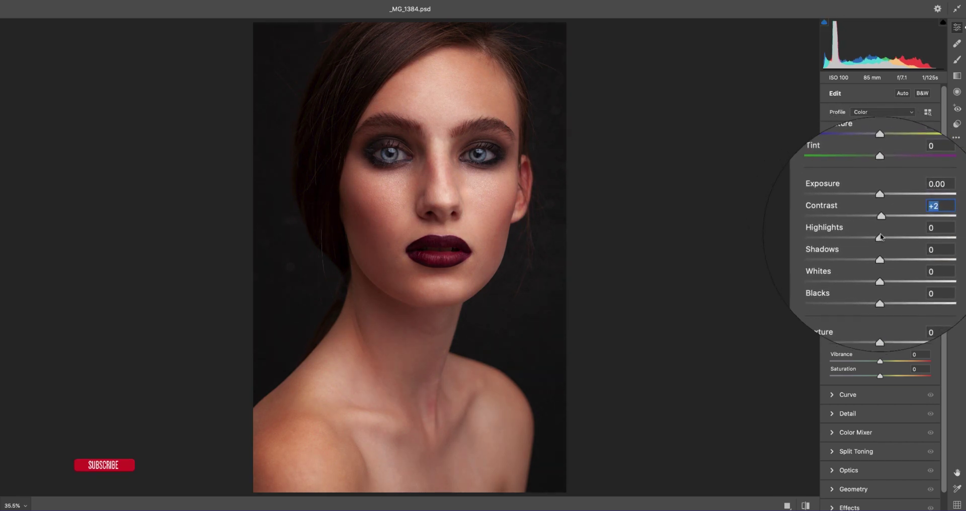
drag(880, 237, 864, 237)
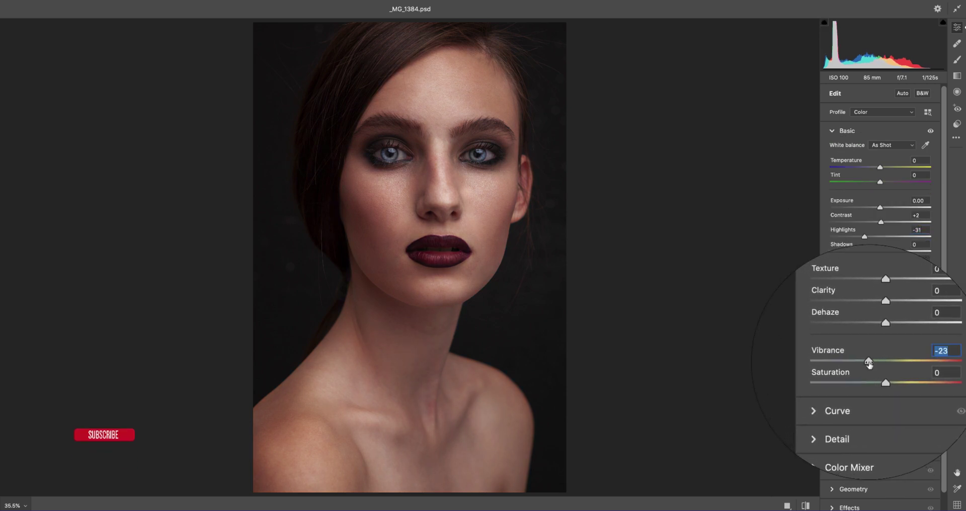
drag(879, 207, 885, 208)
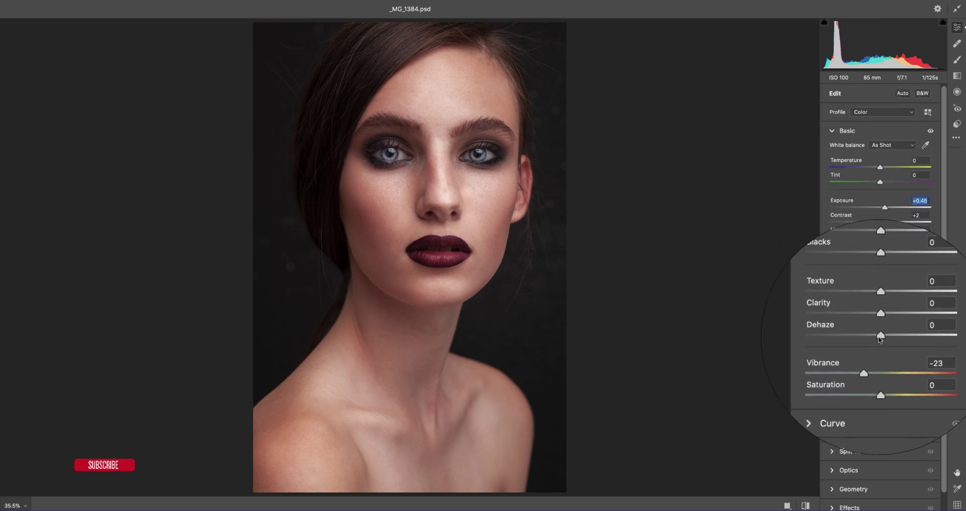
drag(880, 336, 862, 322)
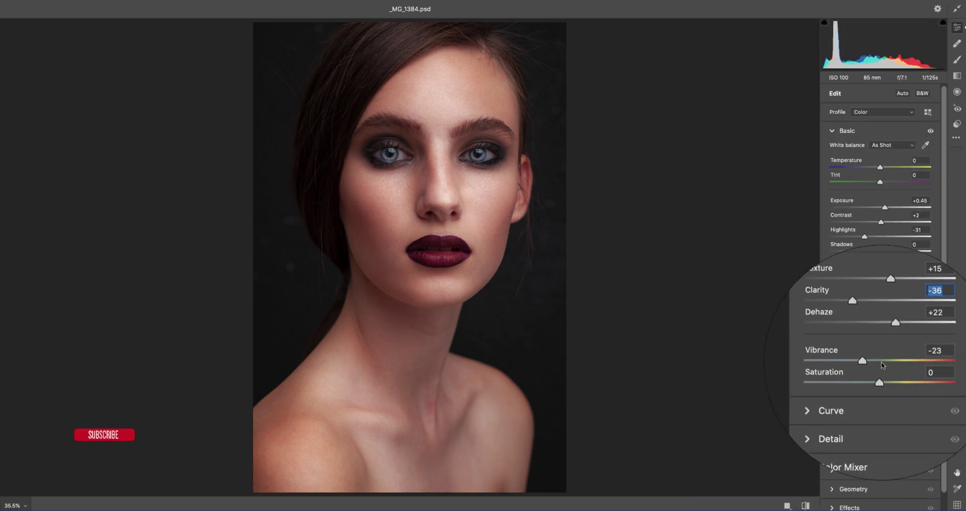
scroll(895, 387, down, 2)
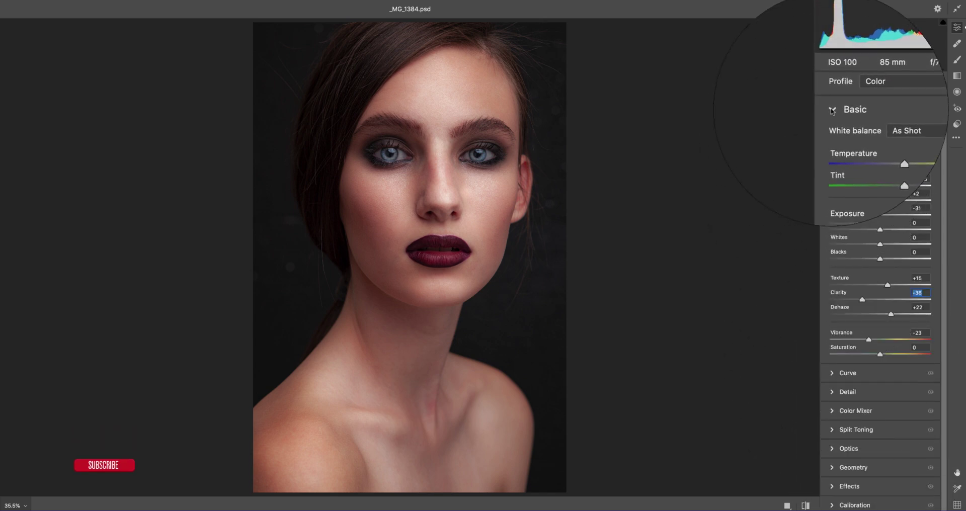
click(832, 109)
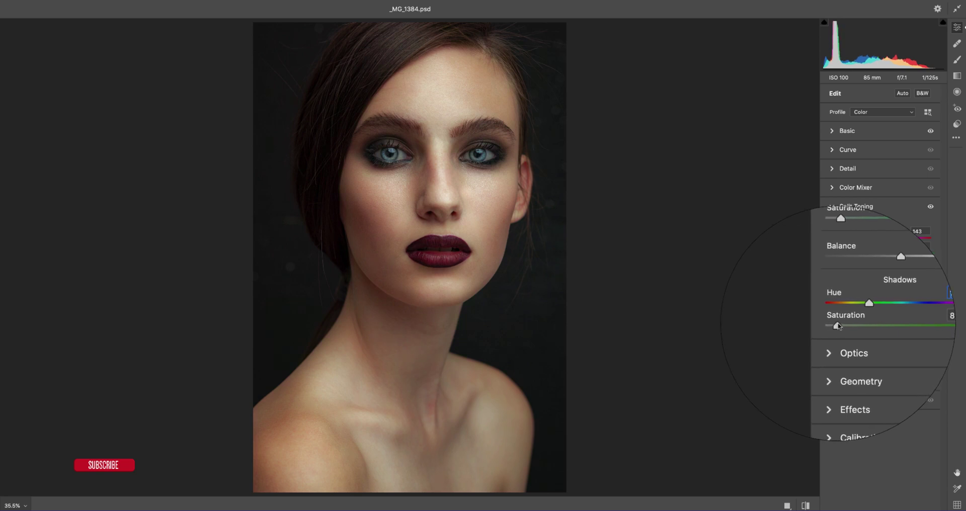
Tint the shadows blue to Hue 211, Saturation 8, and compare before/after
drag(869, 302, 892, 311)
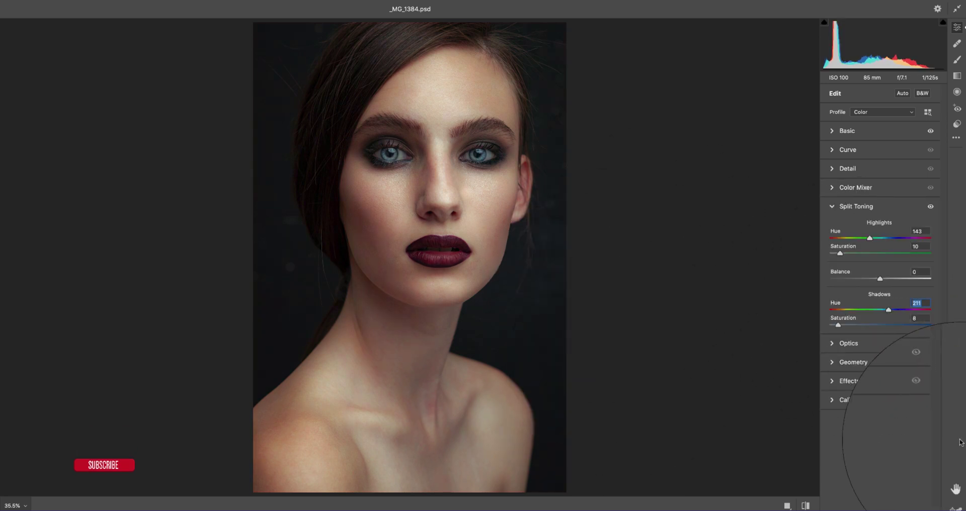
click(805, 505)
click(805, 505)
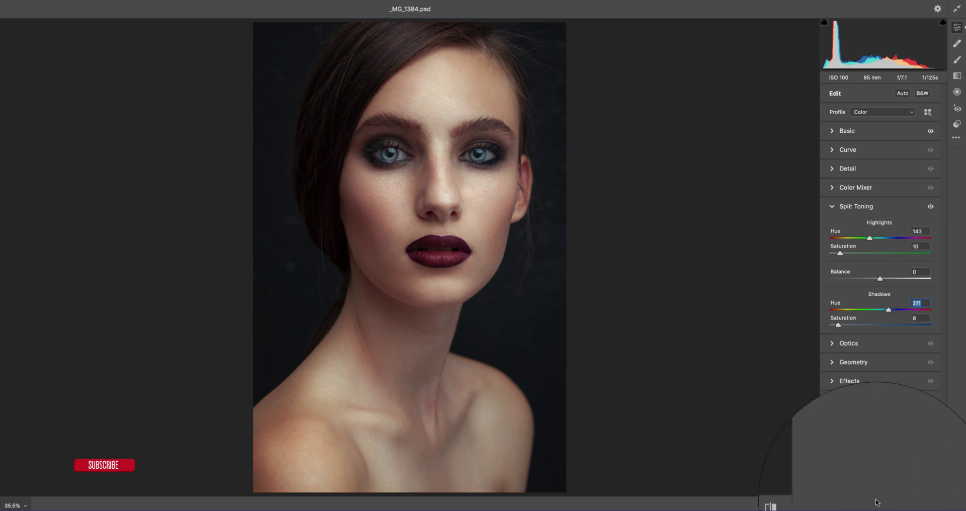